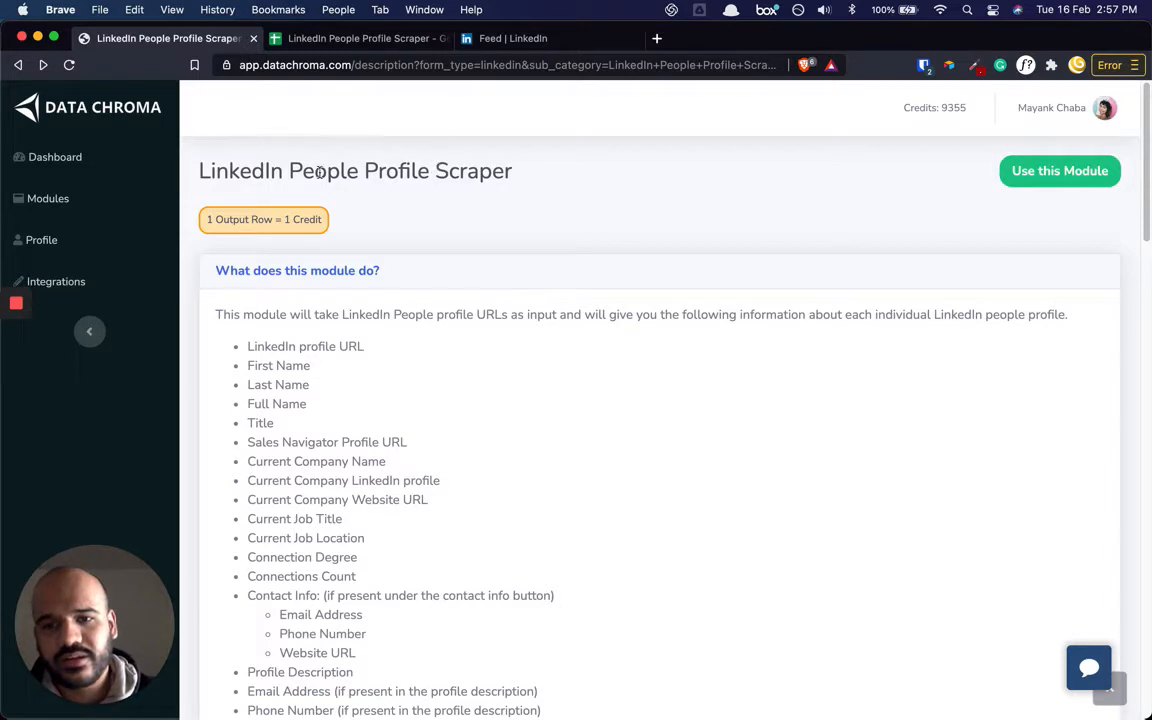
Review what the LinkedIn People Profile Scraper module does and which profile fields it outputs.
drag(201, 173, 380, 180)
click(435, 179)
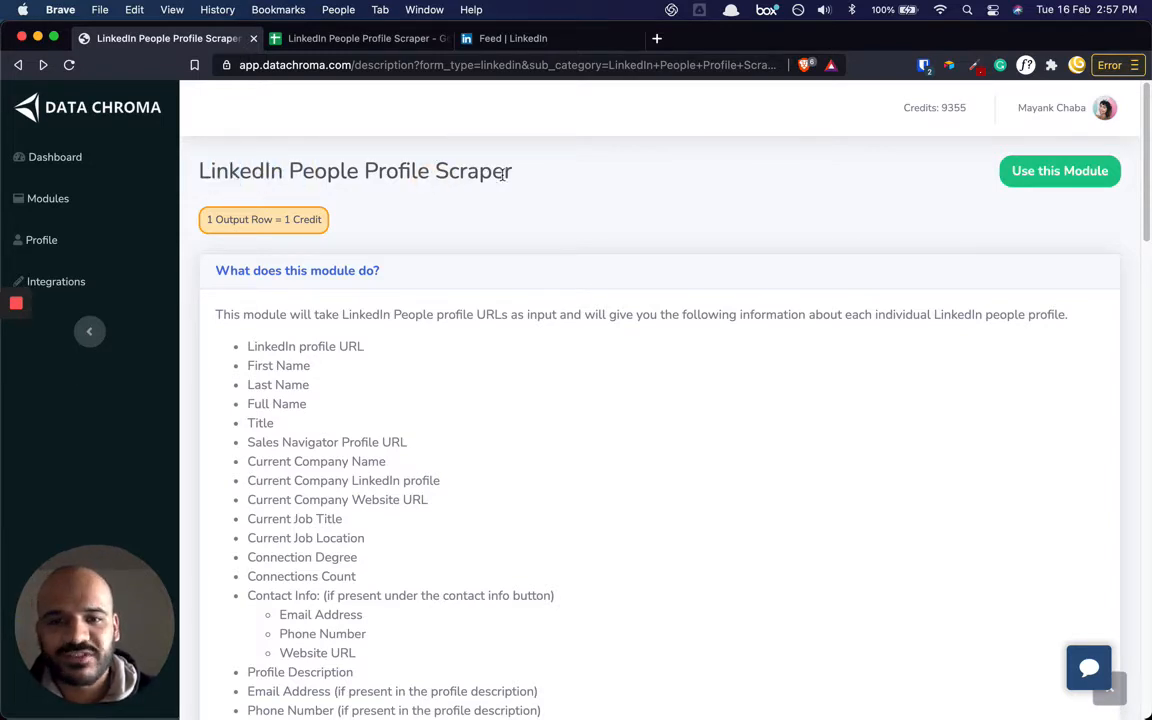
scroll(489, 212, down, 2)
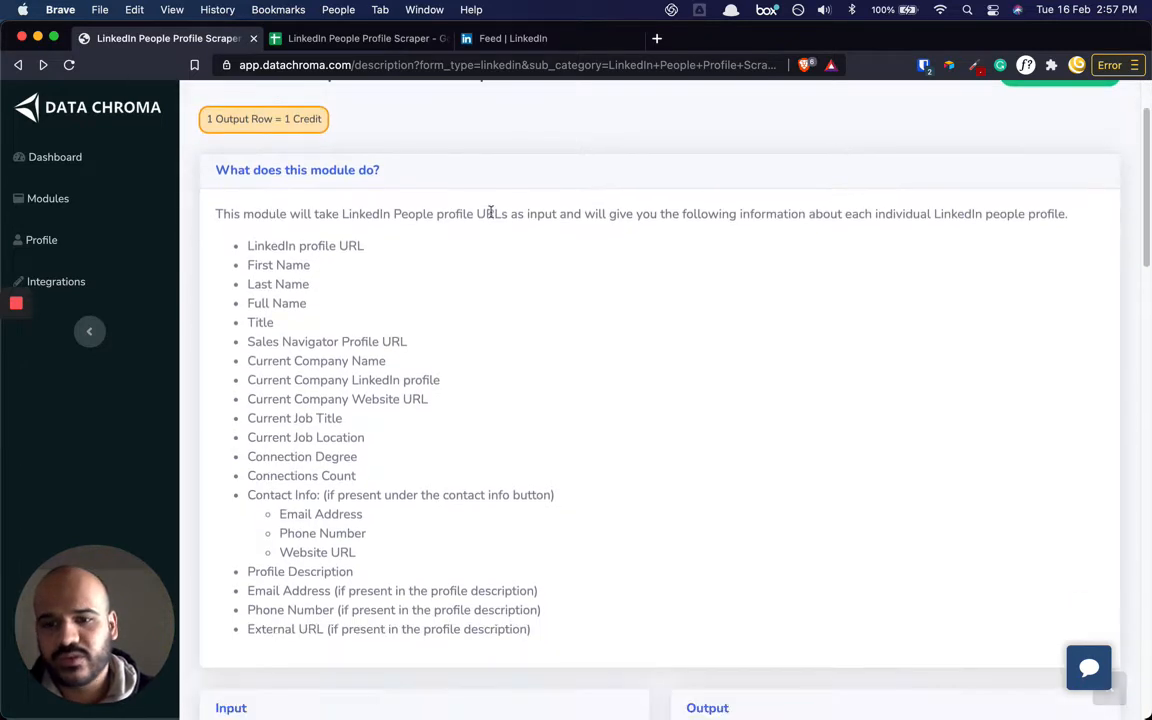
scroll(460, 230, up, 2)
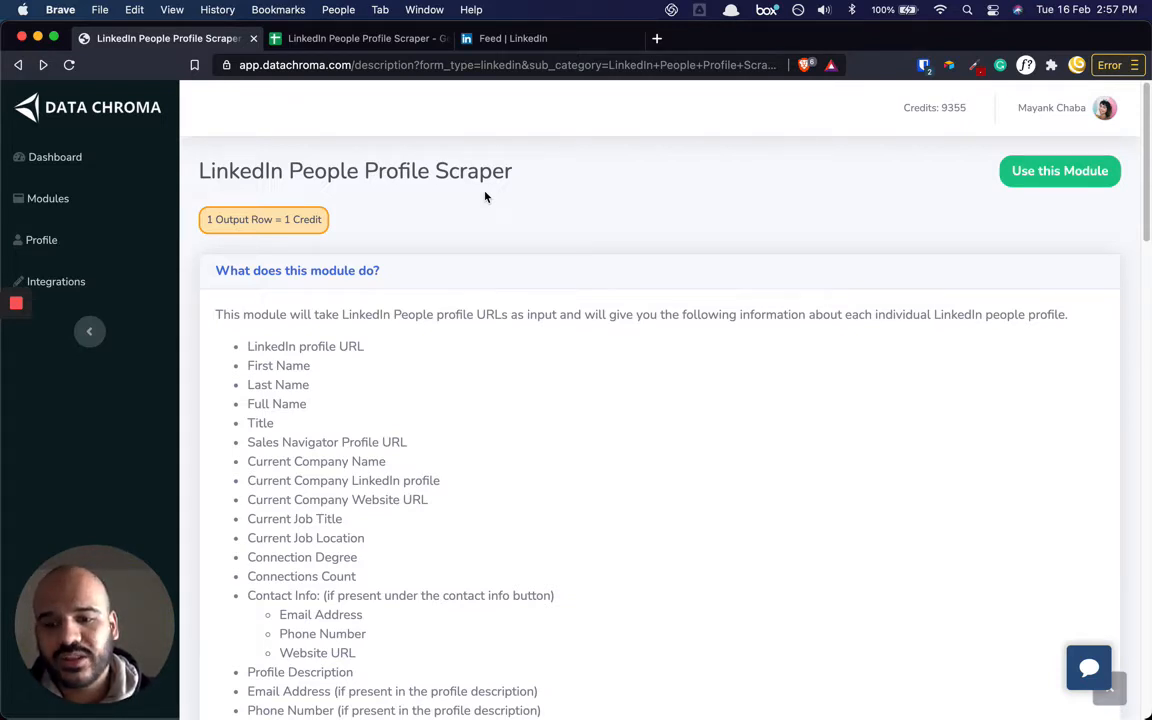
scroll(483, 196, down, 1)
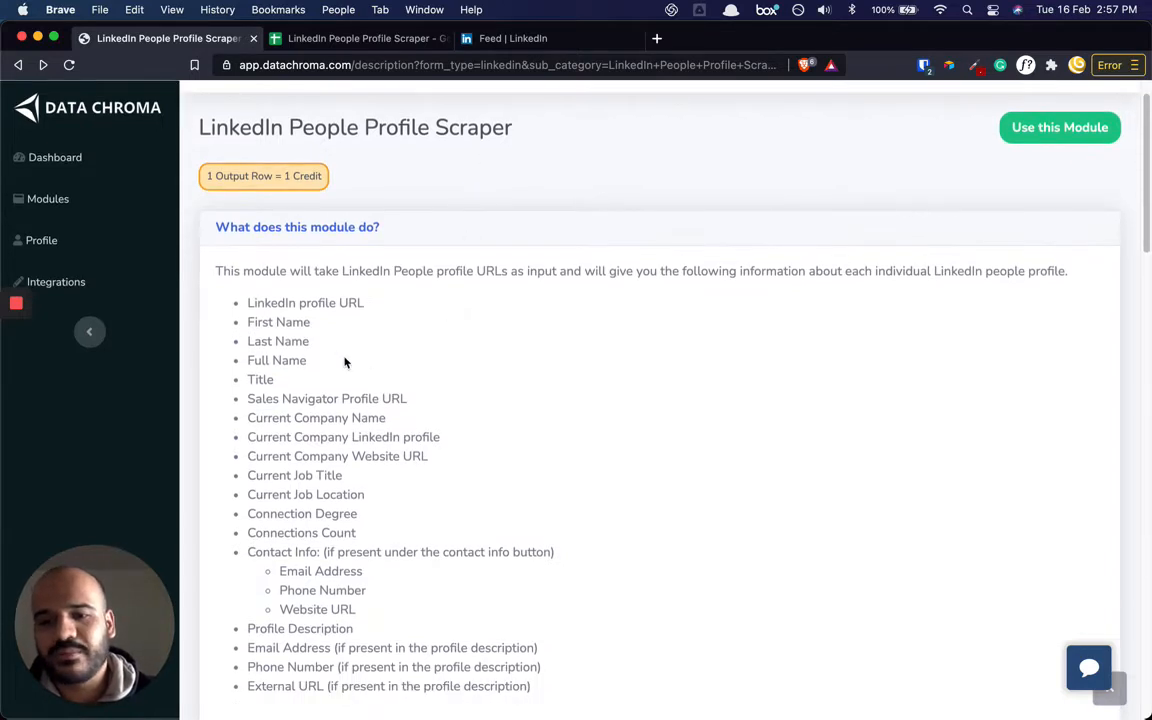
drag(245, 318, 327, 475)
click(330, 480)
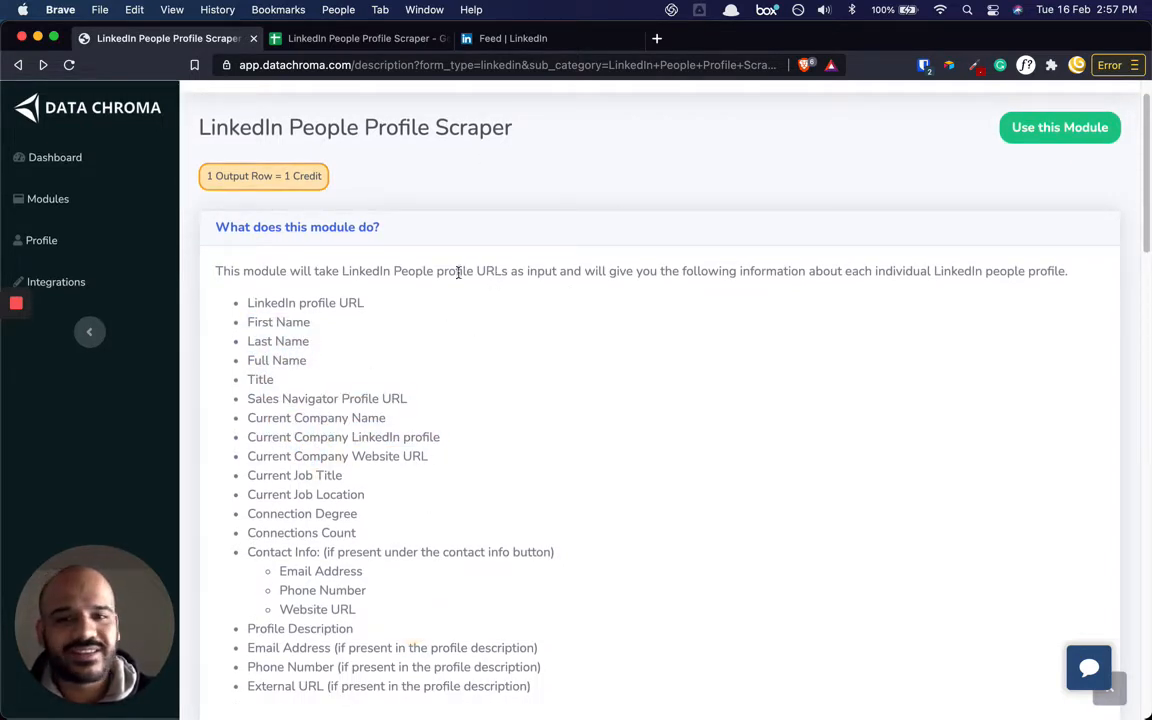
scroll(391, 247, up, 1)
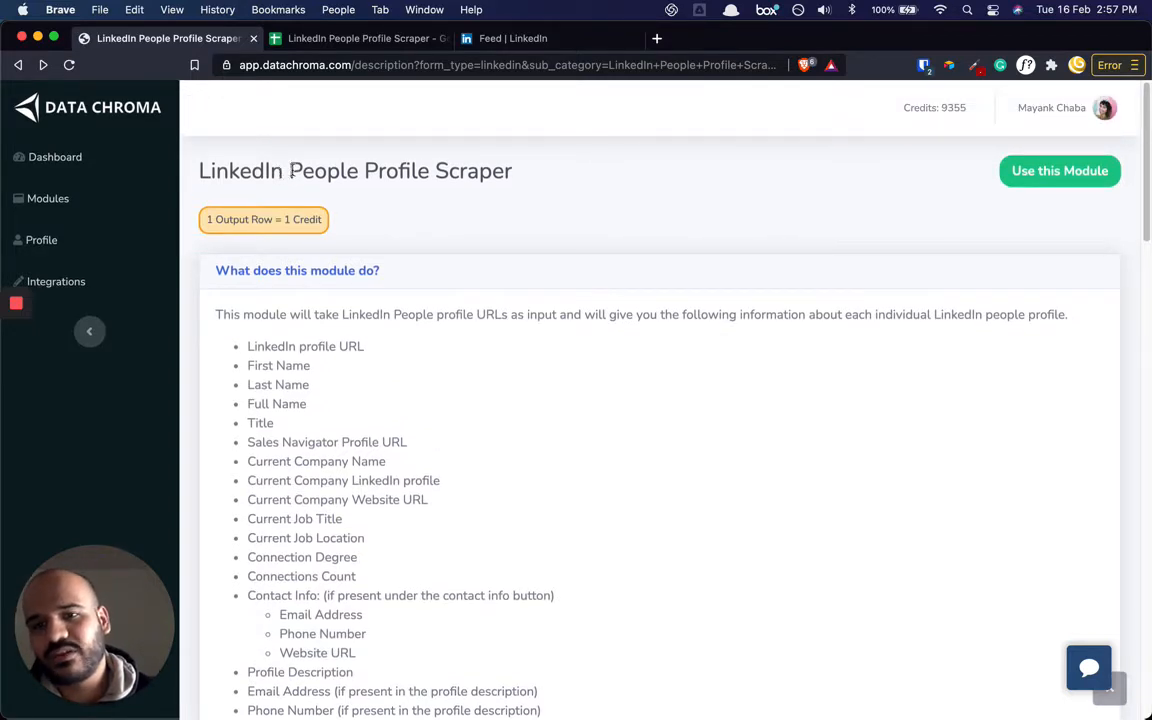
Open the configuration form of the LinkedIn People Profile Scraper module.
scroll(397, 181, down, 1)
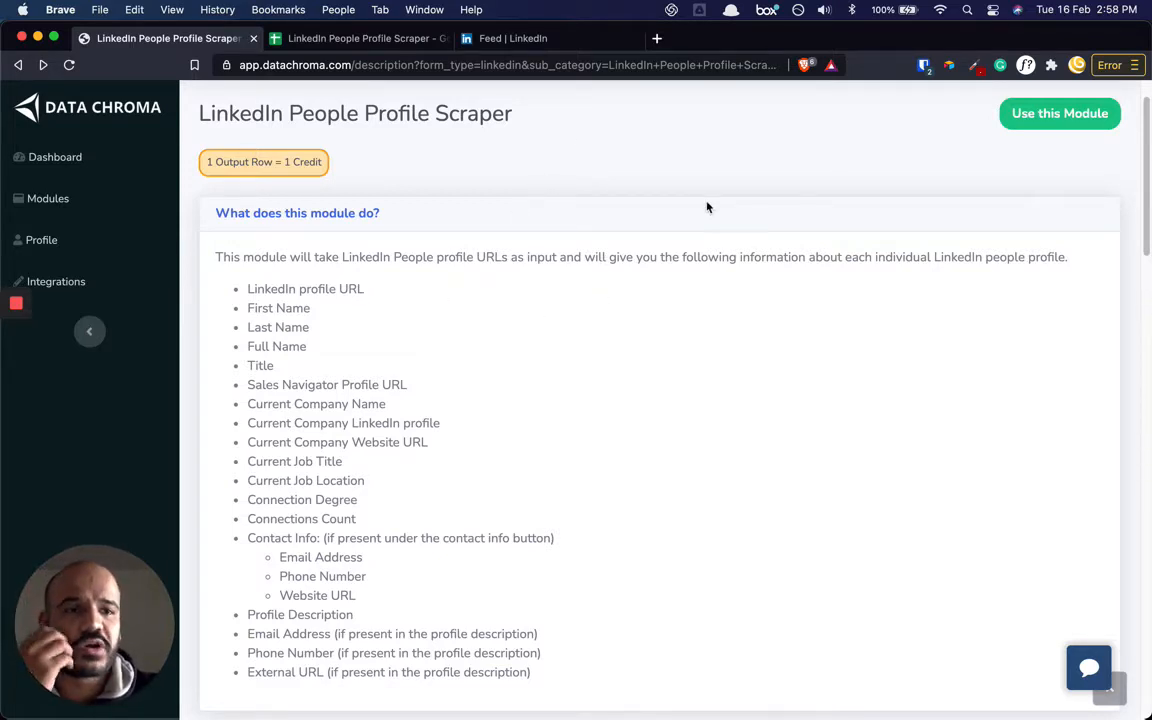
click(1036, 118)
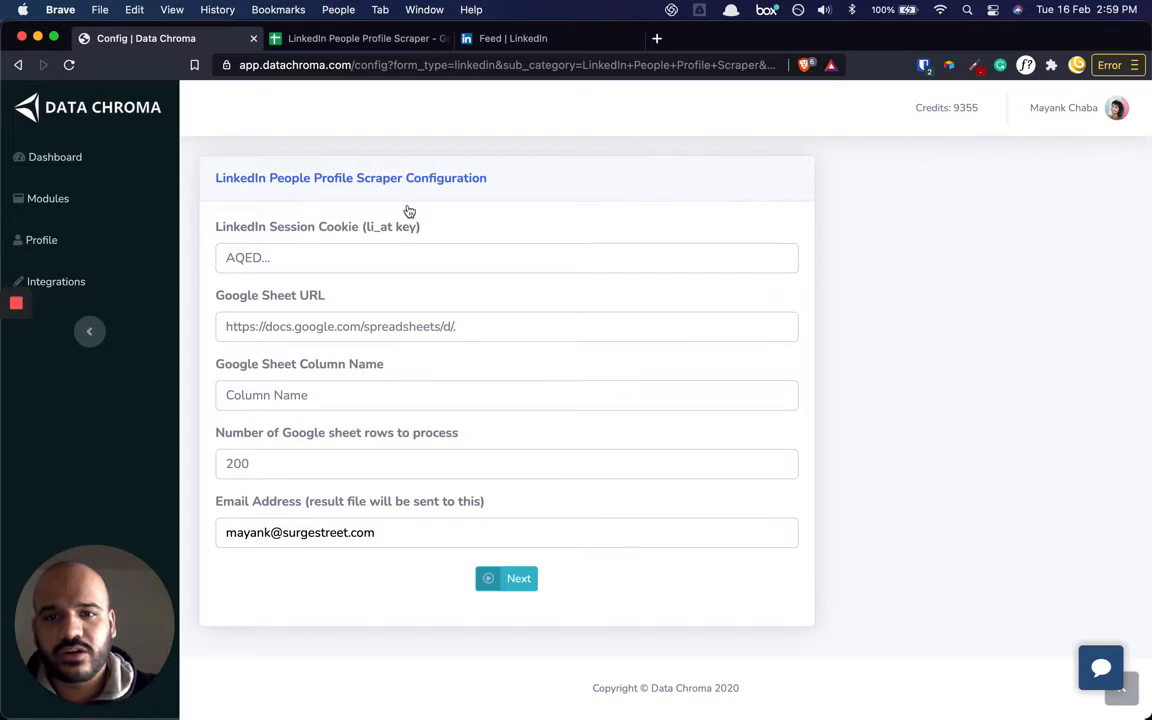
key(super+3)
drag(125, 606, 1085, 606)
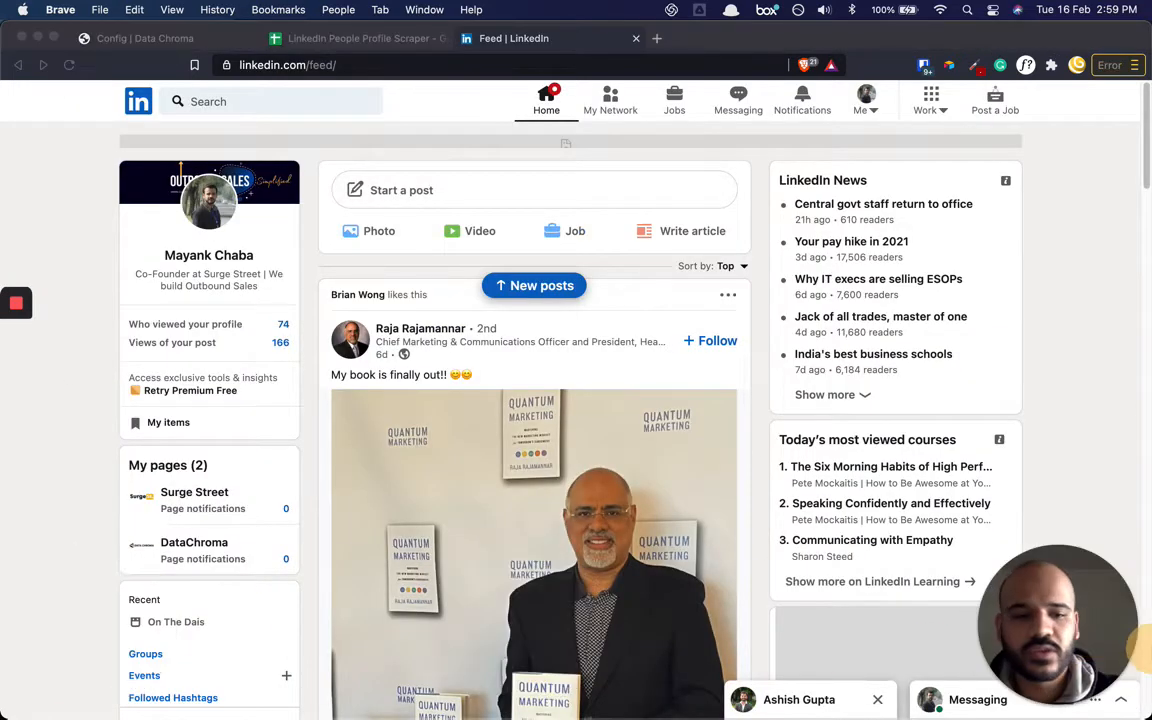
right_click(61, 498)
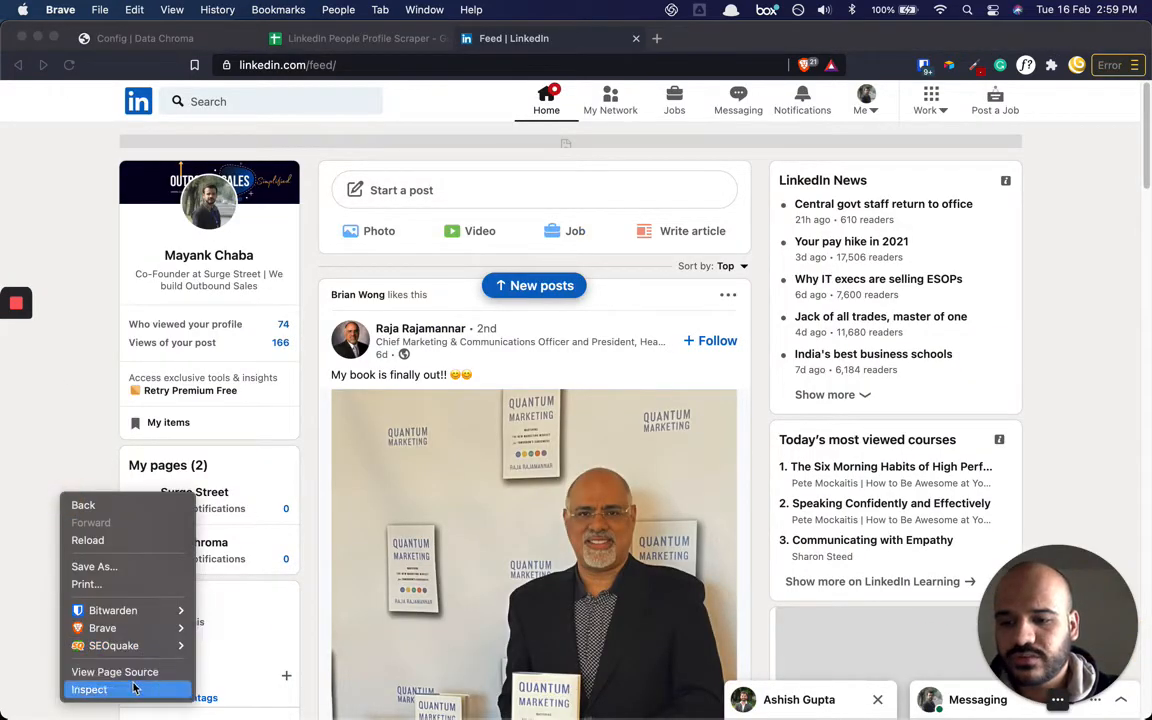
click(130, 689)
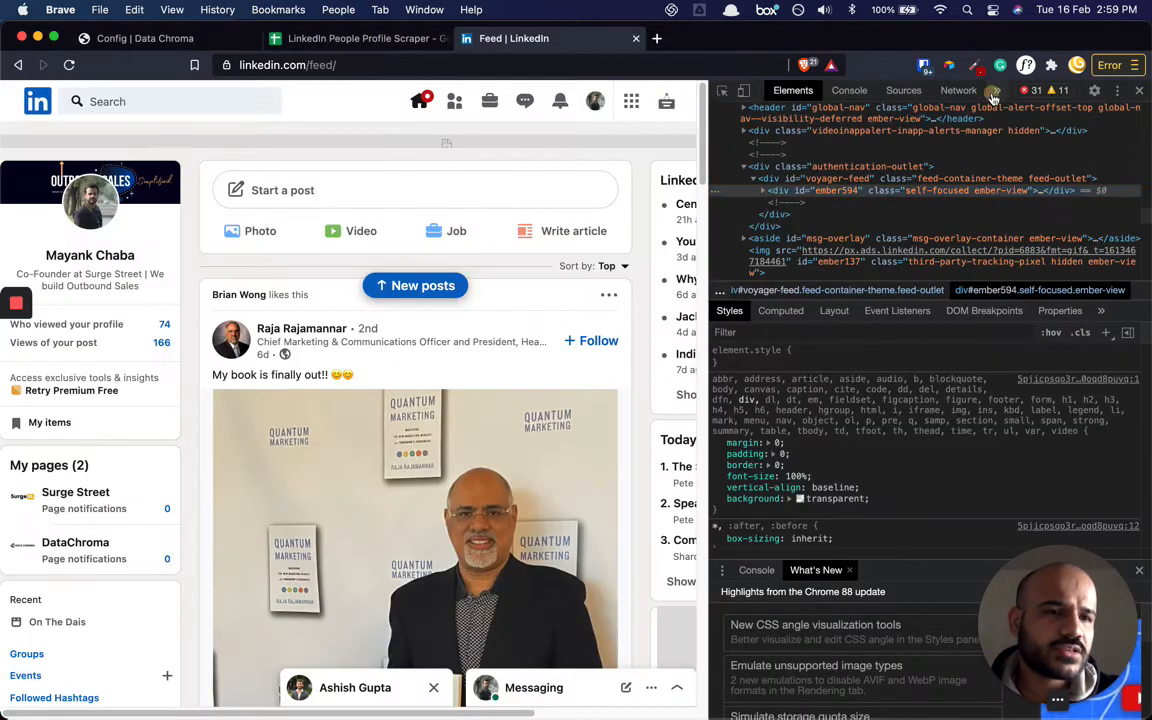
click(996, 91)
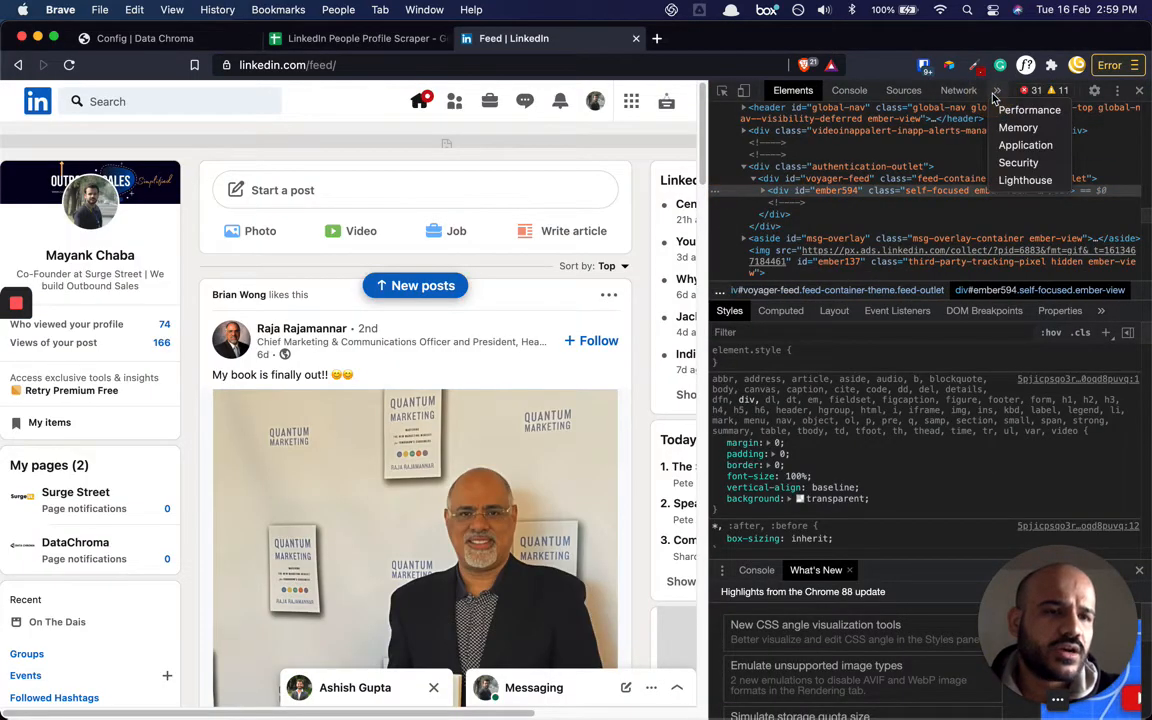
click(1022, 146)
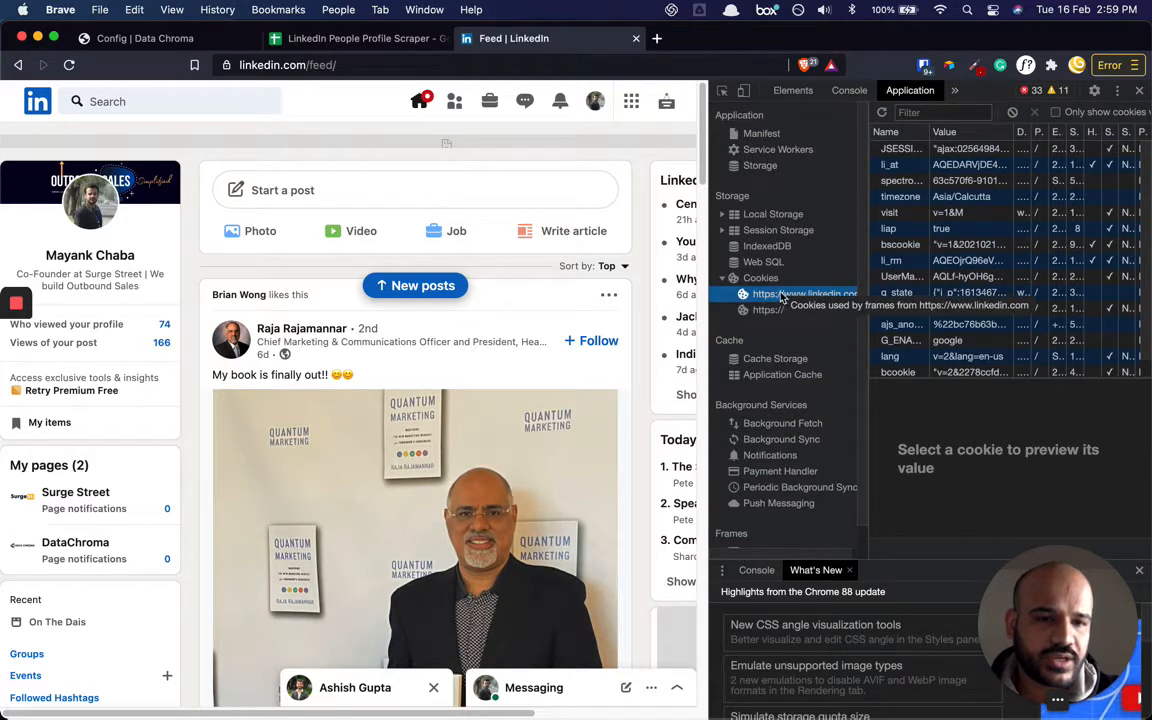
click(786, 295)
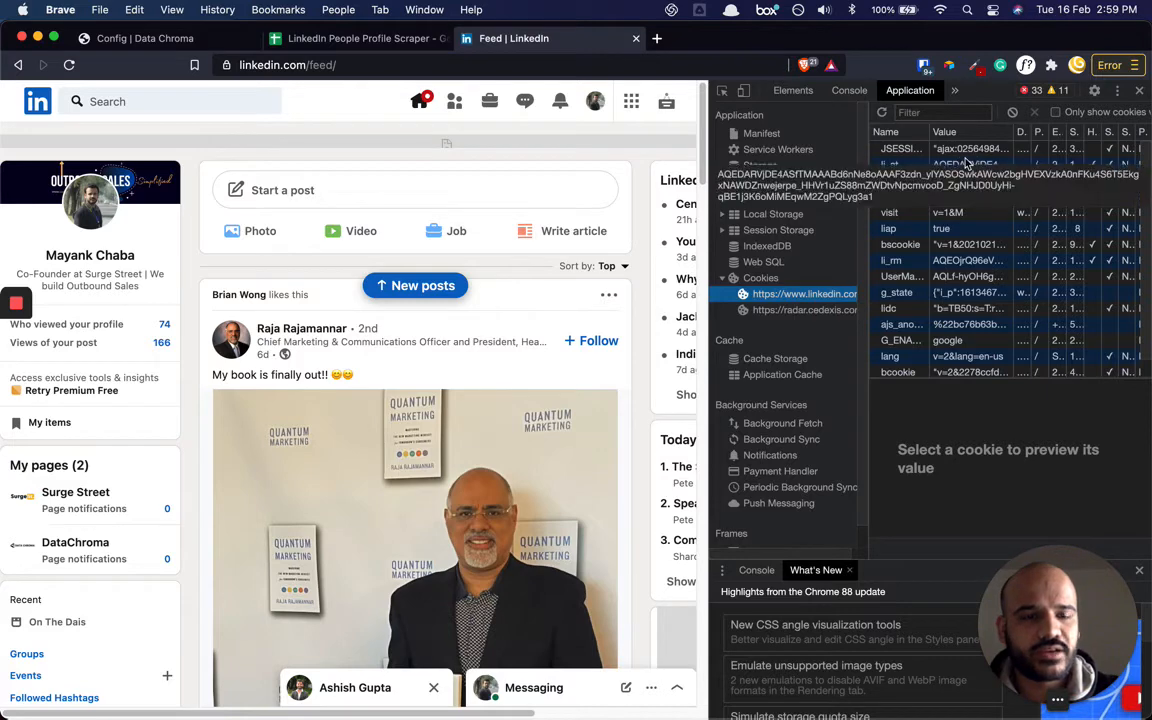
Copy the li_at cookie's value and paste it into the scraper configuration's LinkedIn Session Cookie field.
click(960, 167)
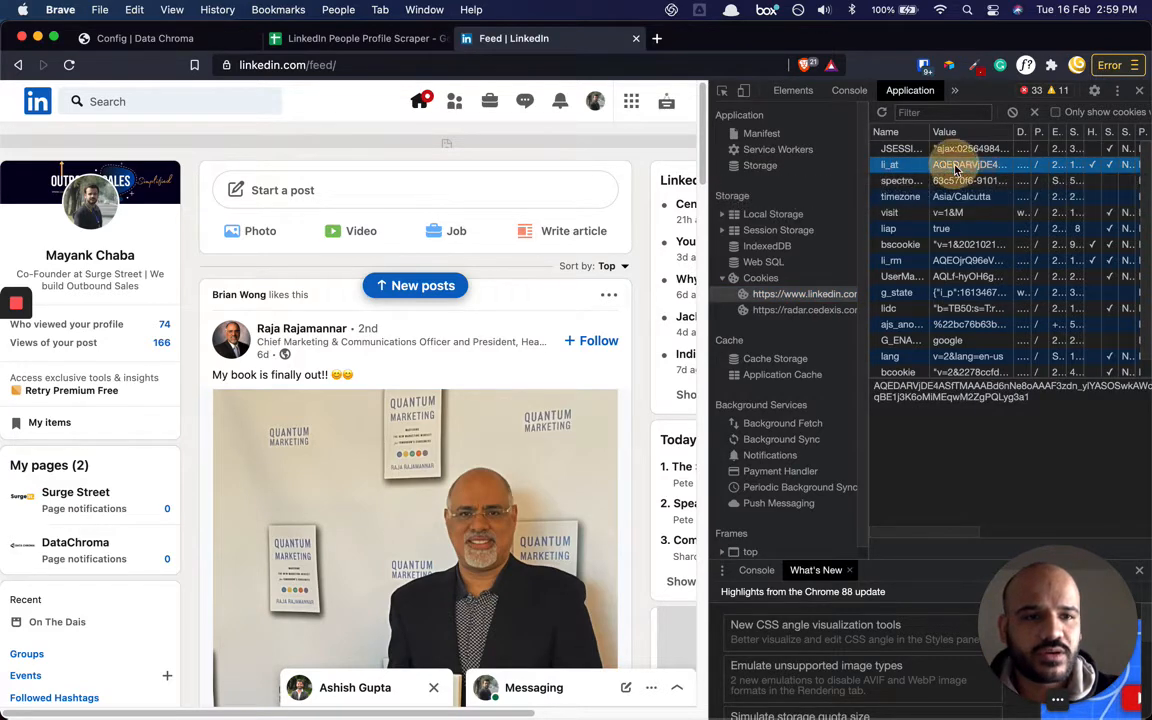
double_click(957, 168)
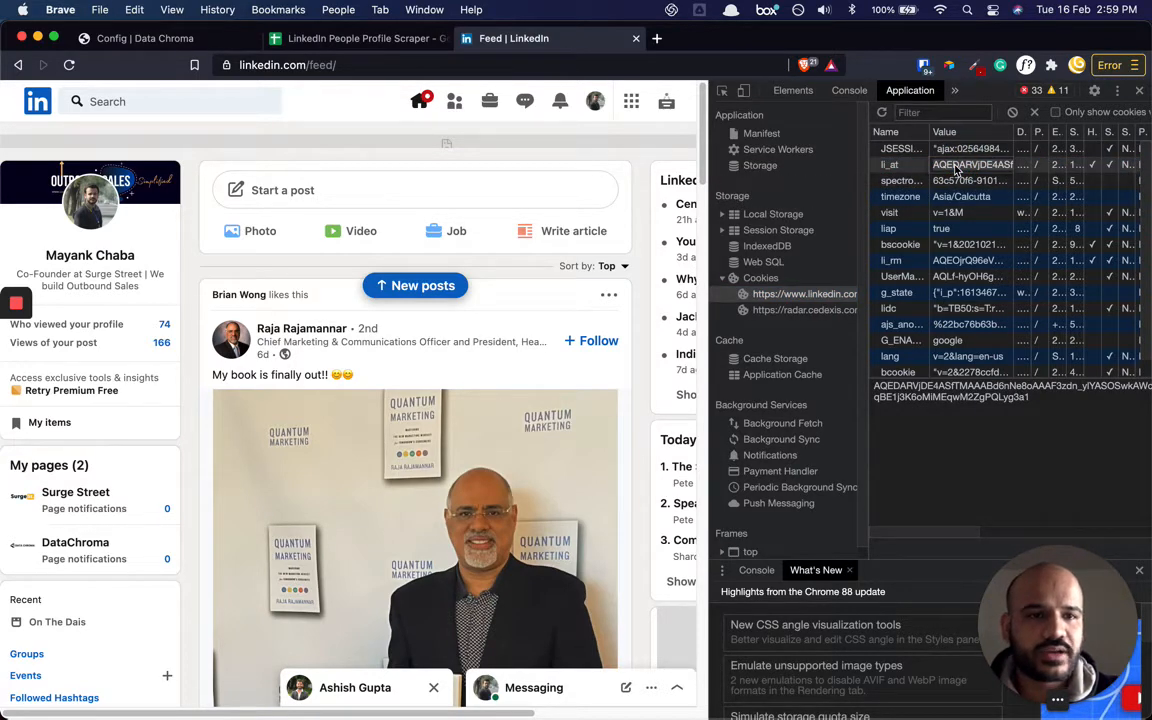
key(super+1)
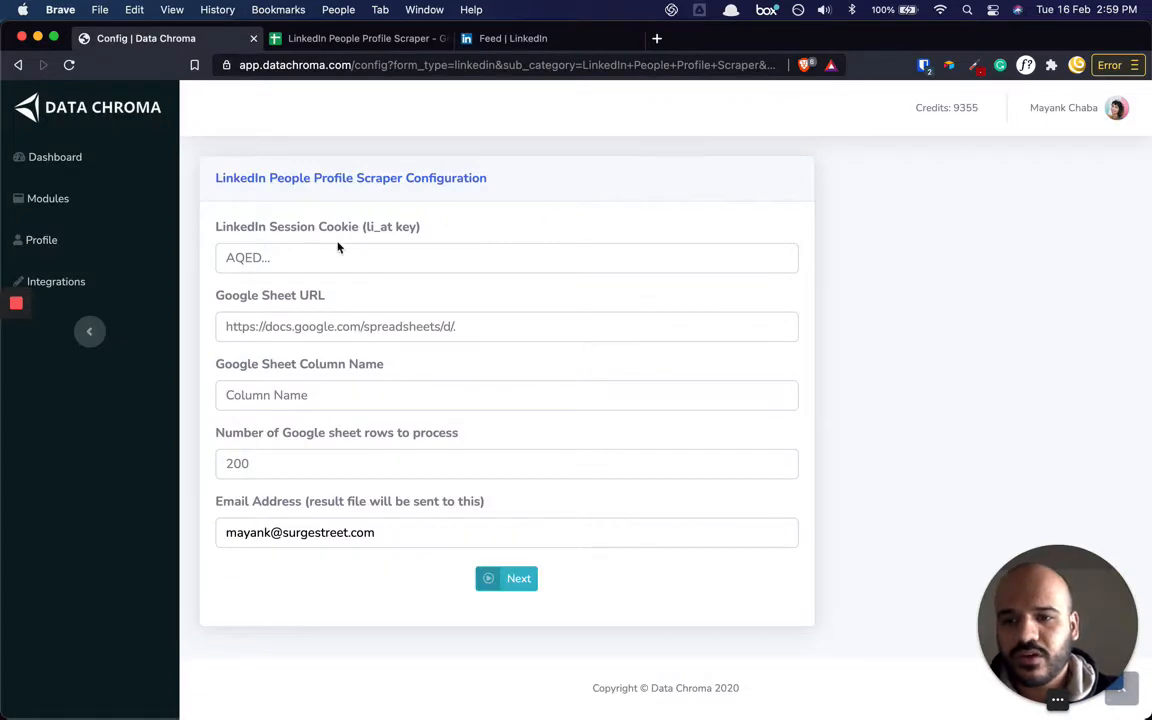
click(291, 259)
key(super+v)
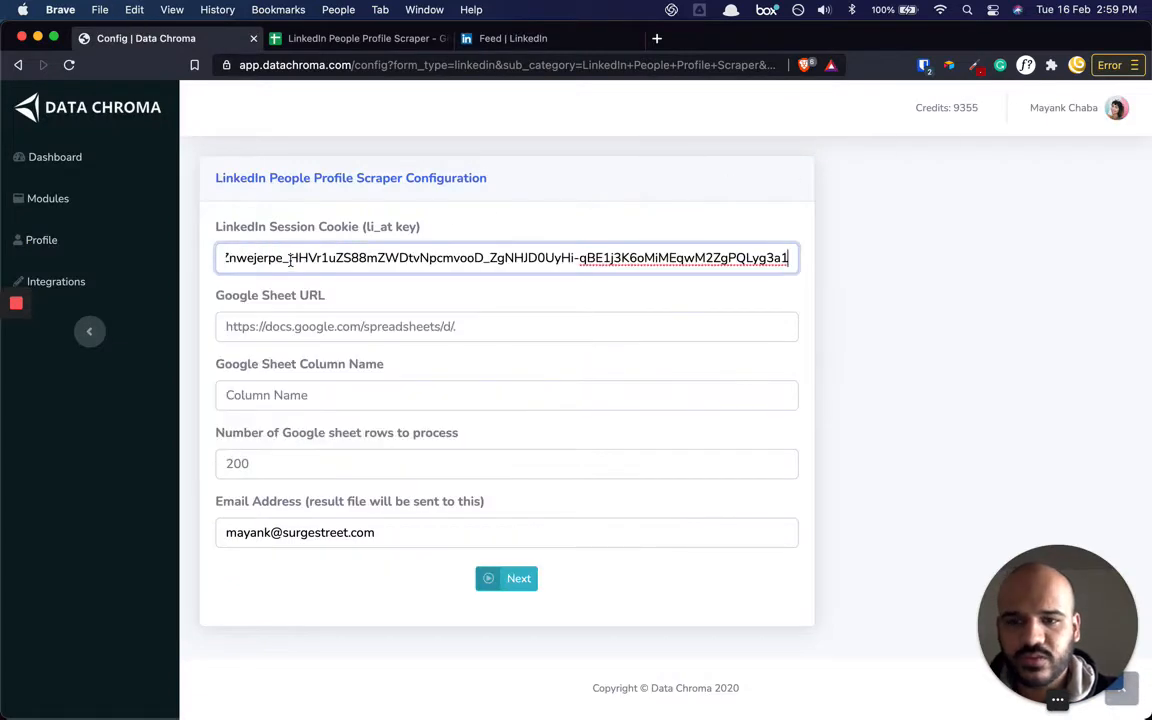
click(887, 274)
click(662, 257)
key(super+Right)
key(super+Left)
click(343, 312)
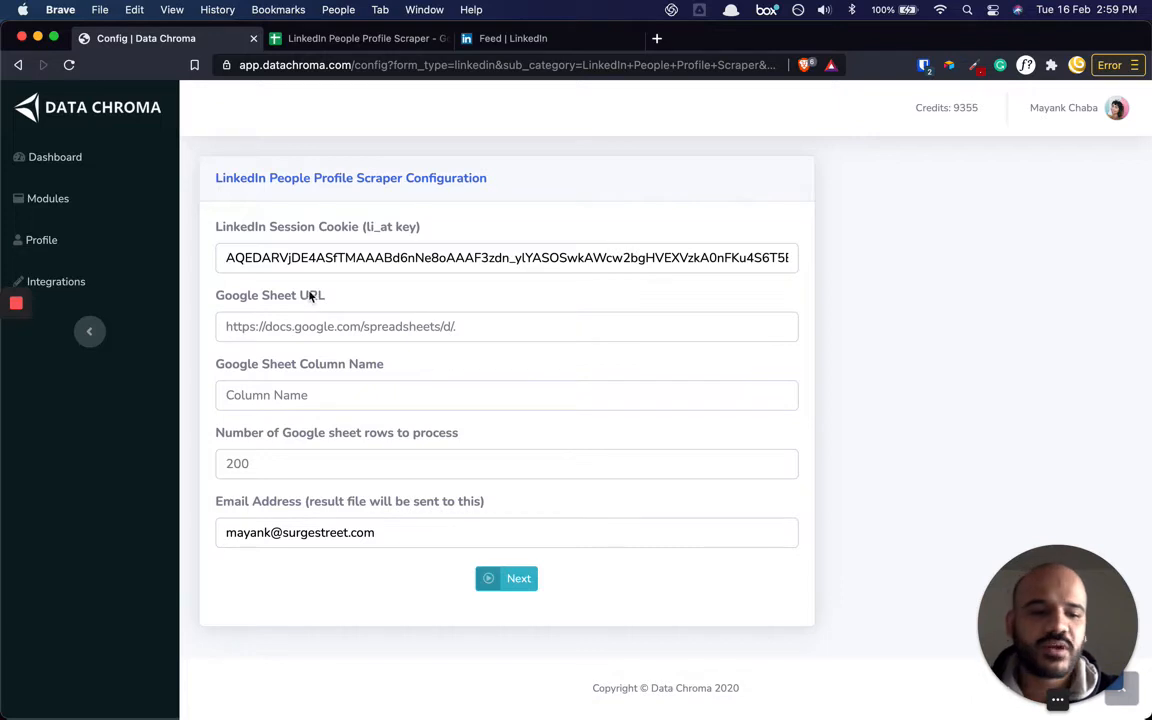
Examine the LinkedIn People Profile Scraper spreadsheet's column header and the profile URLs in A2:A12.
key(ctrl+Tab)
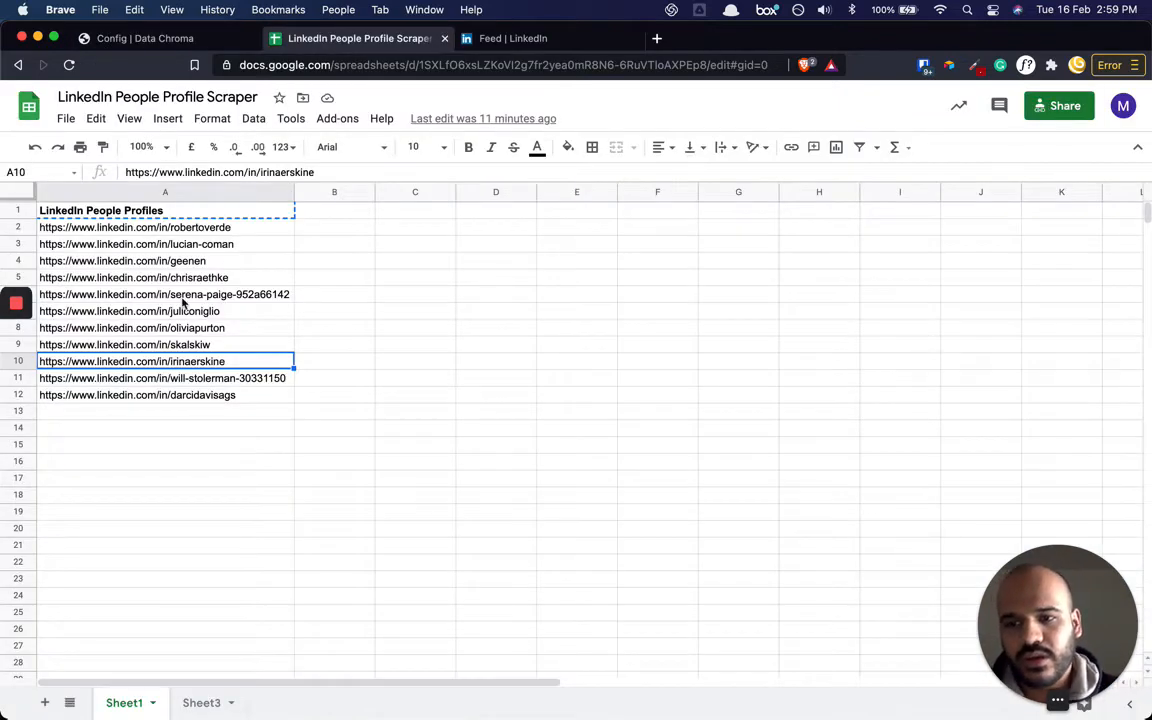
click(252, 395)
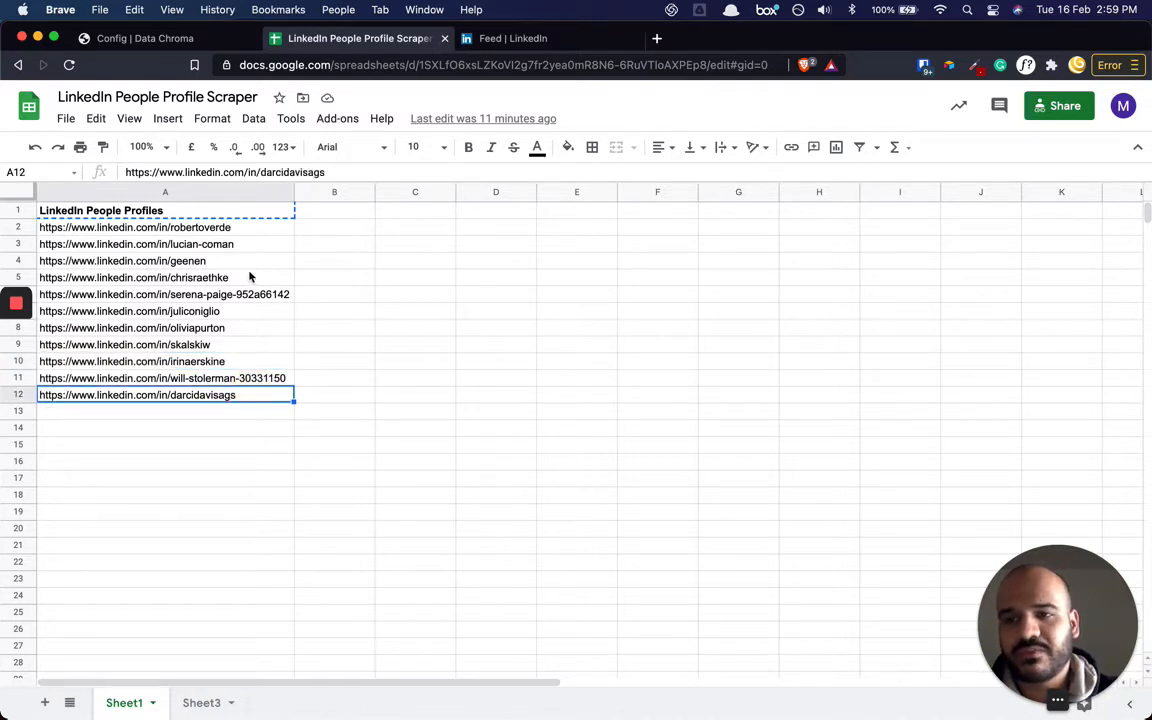
click(99, 97)
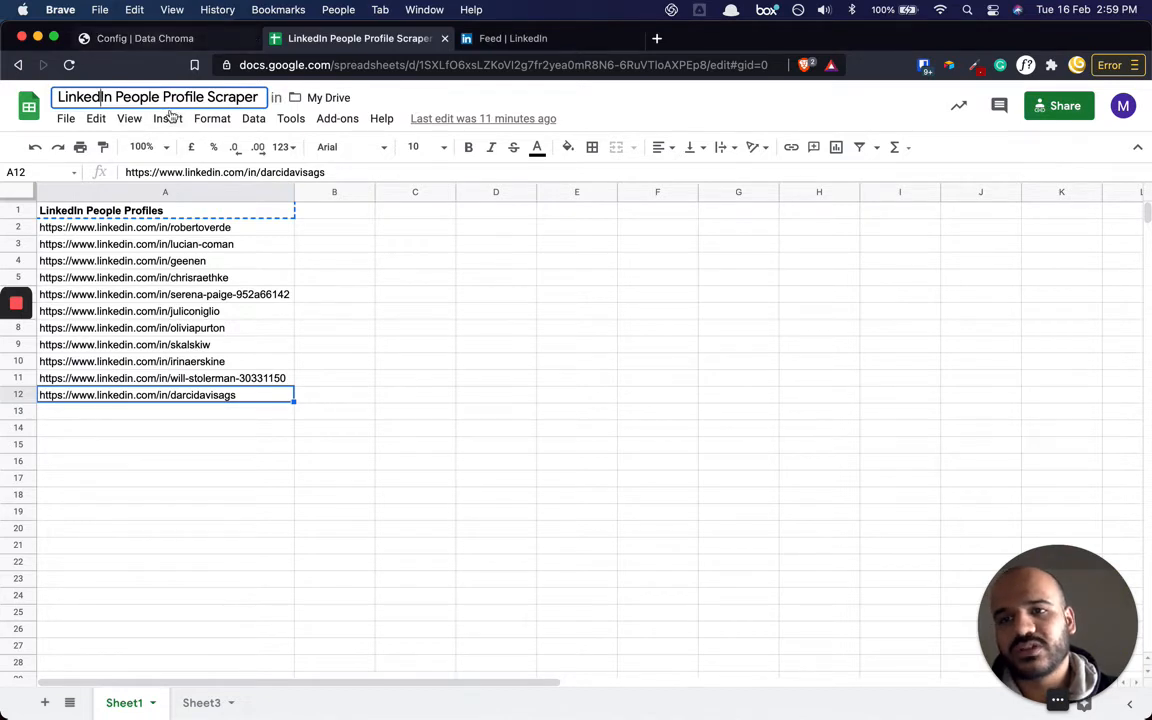
click(242, 297)
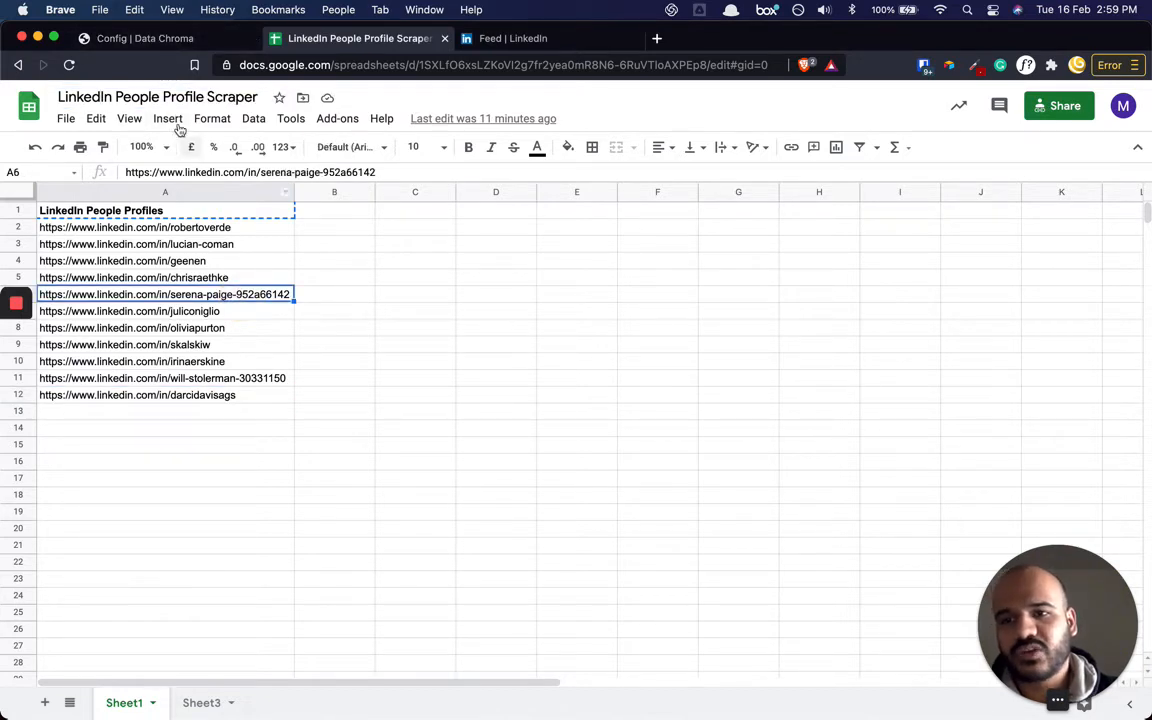
click(171, 229)
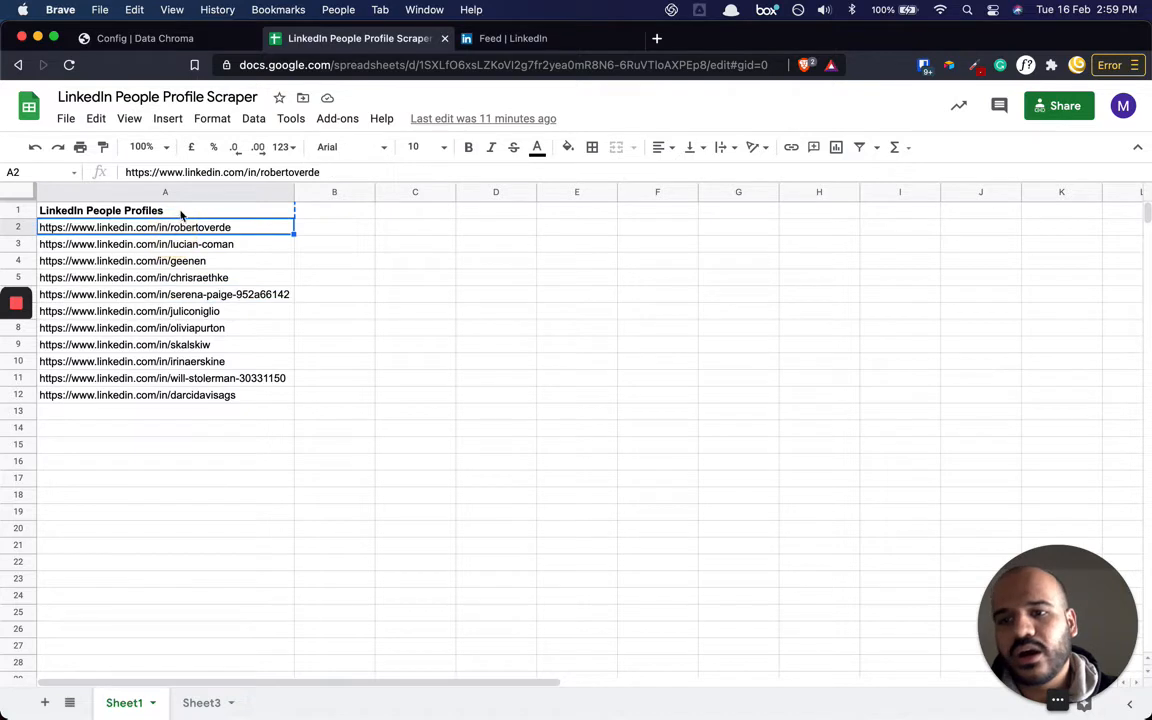
click(180, 211)
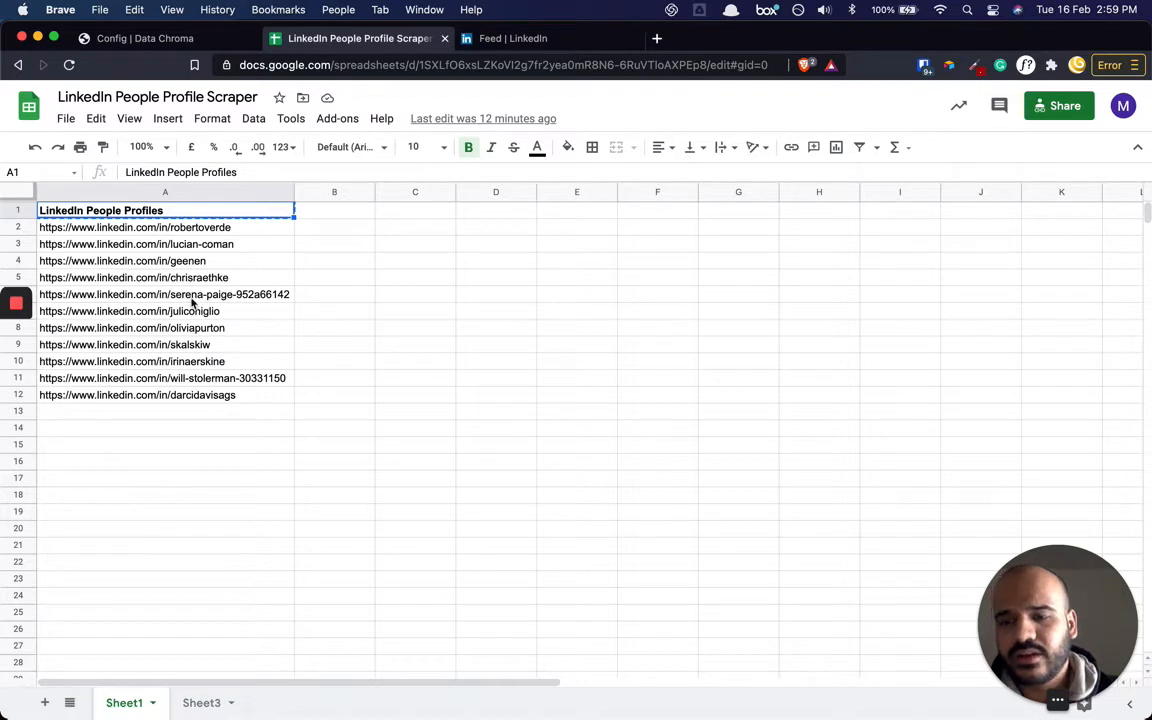
click(165, 222)
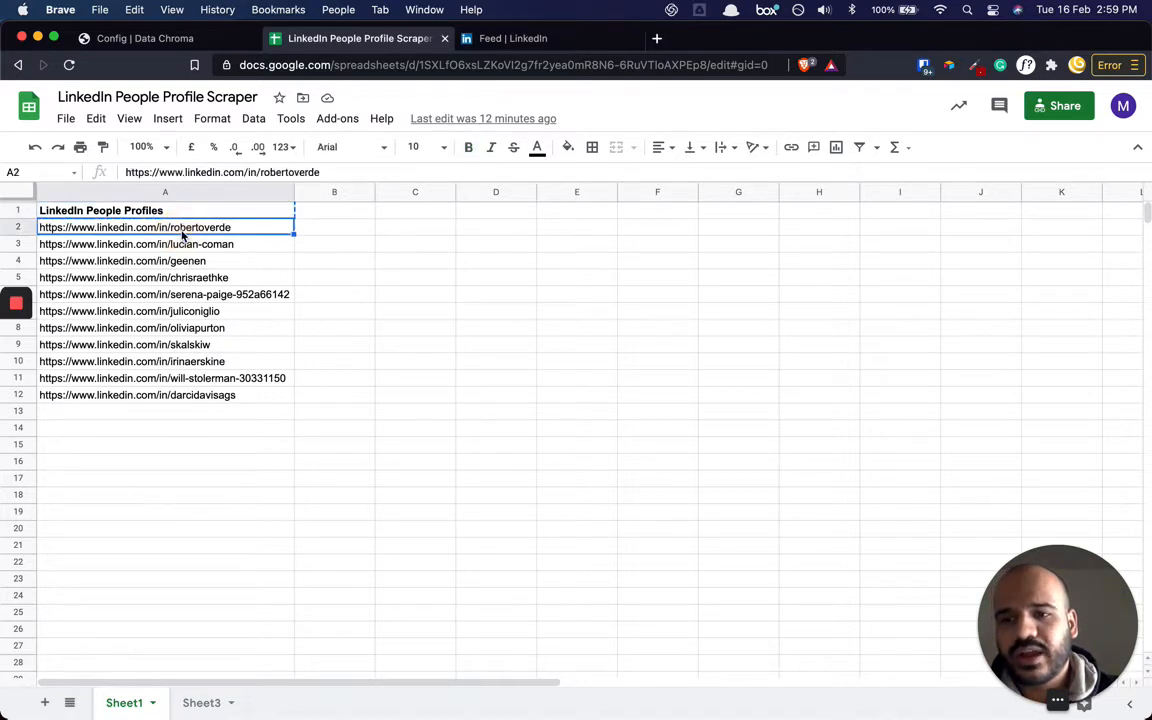
shift+click(178, 400)
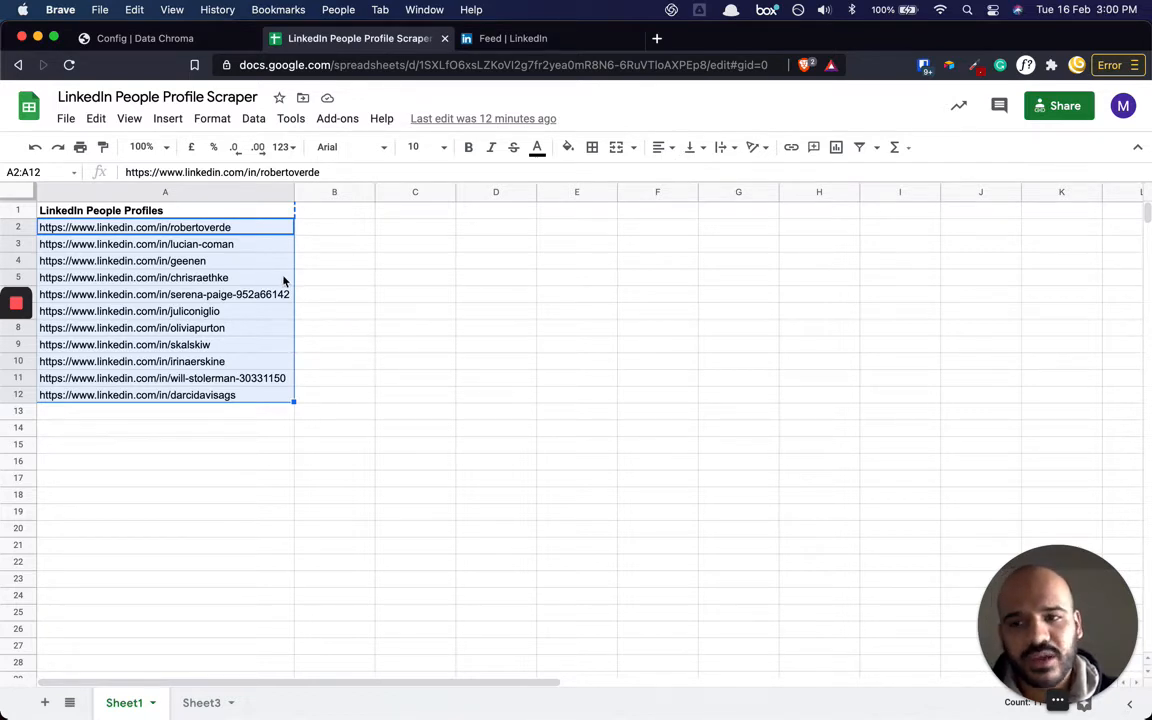
click(395, 311)
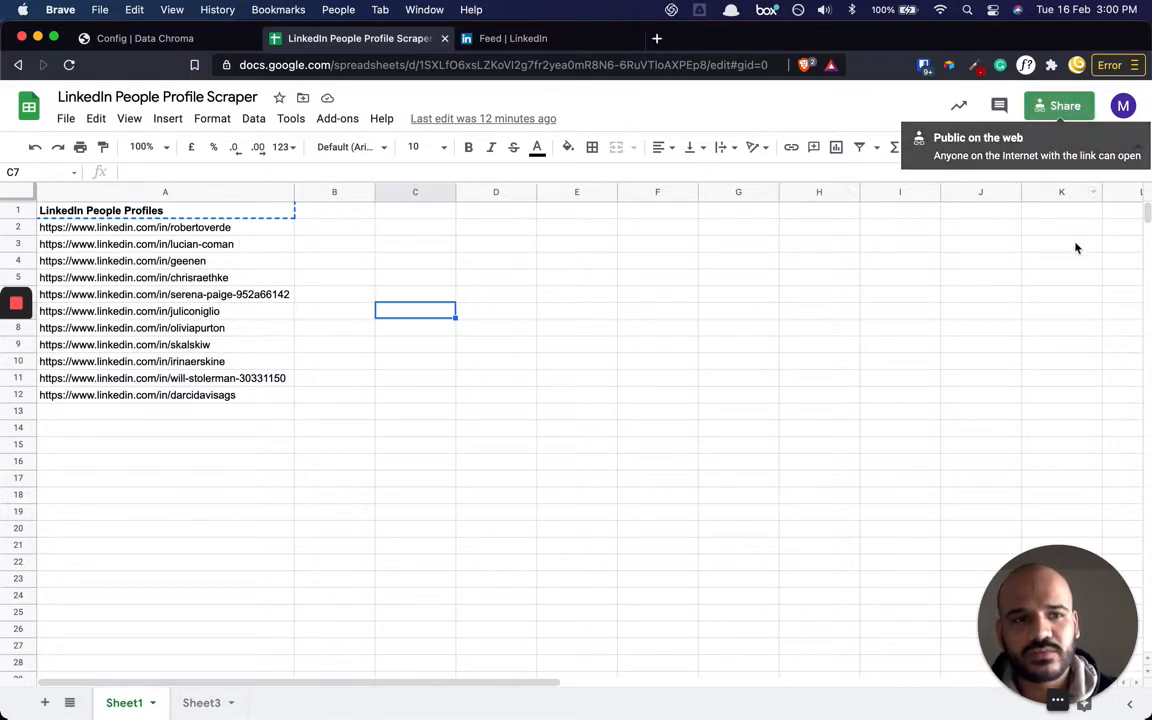
Share the spreadsheet with Anyone with the link as Viewer, copy its sharing link and close the sharing settings.
click(1050, 110)
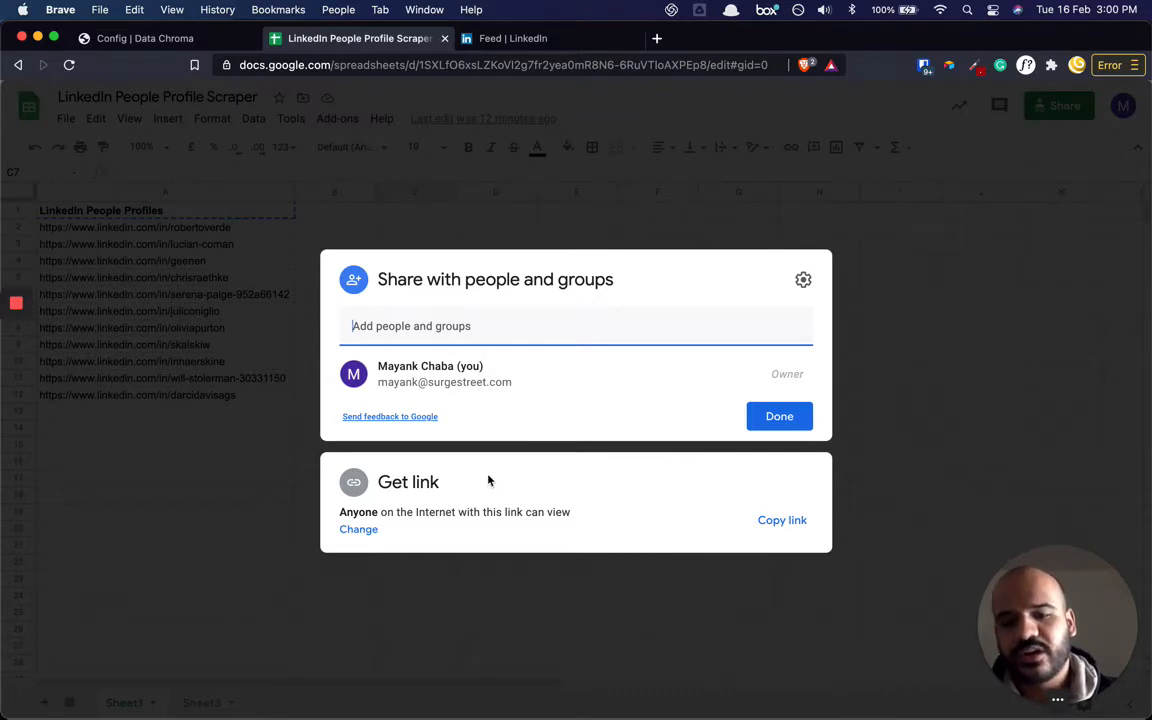
click(359, 530)
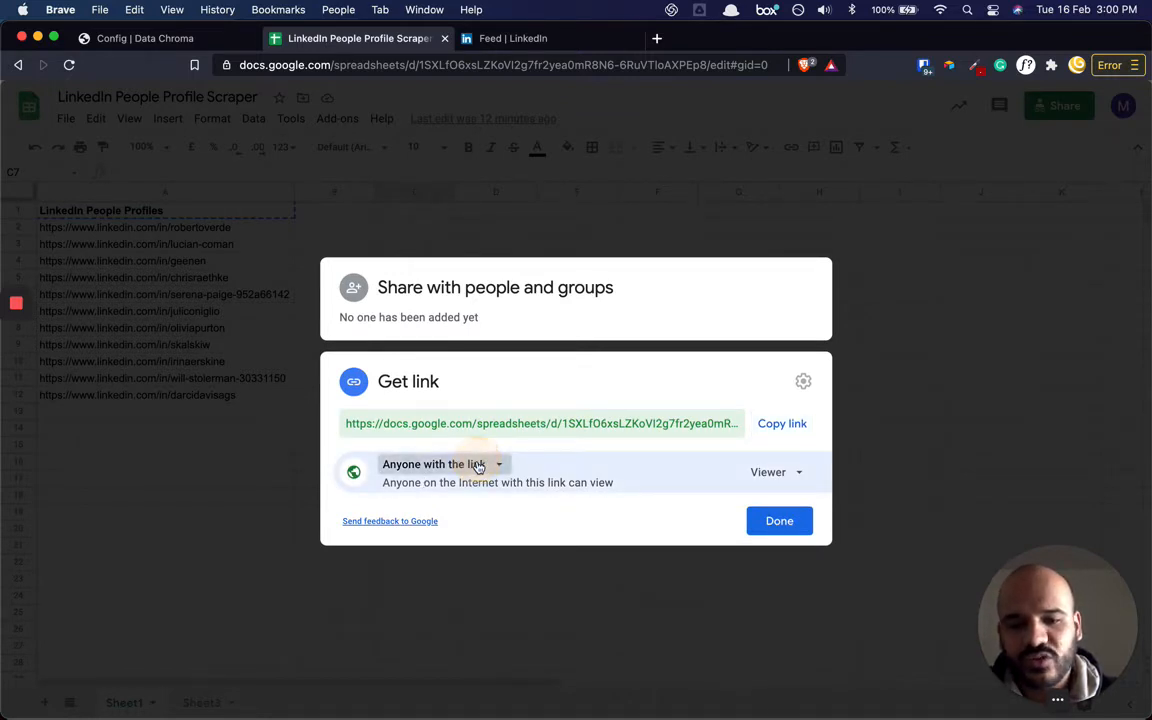
click(479, 466)
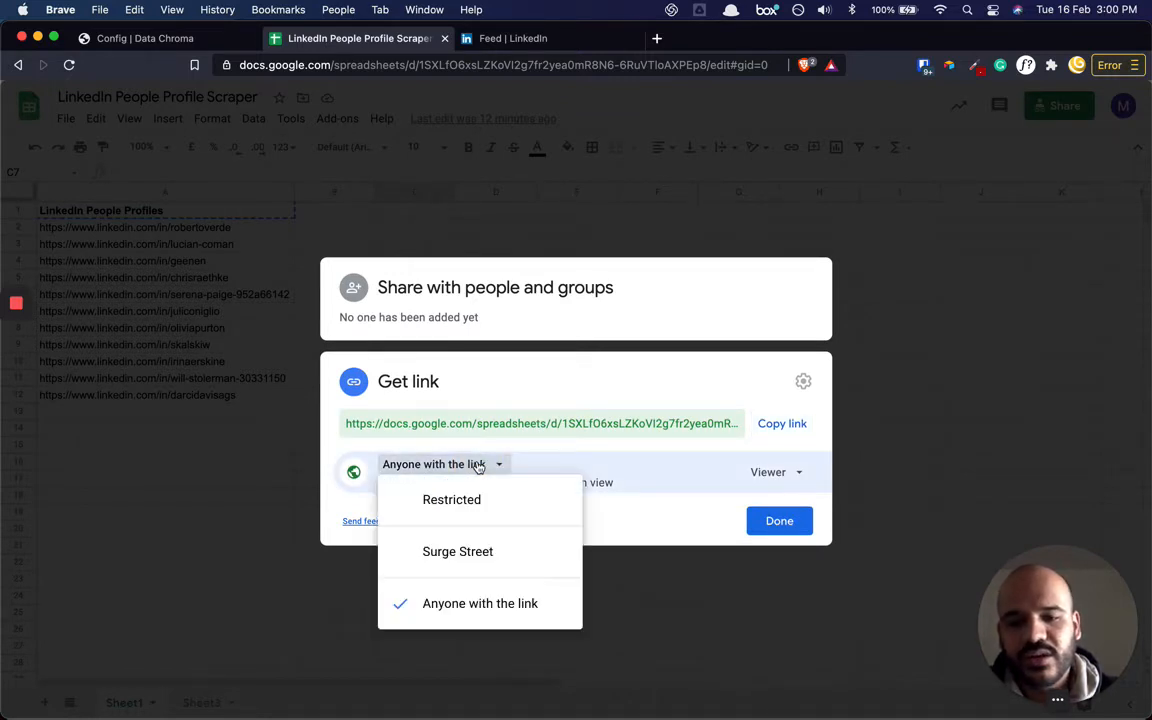
click(483, 604)
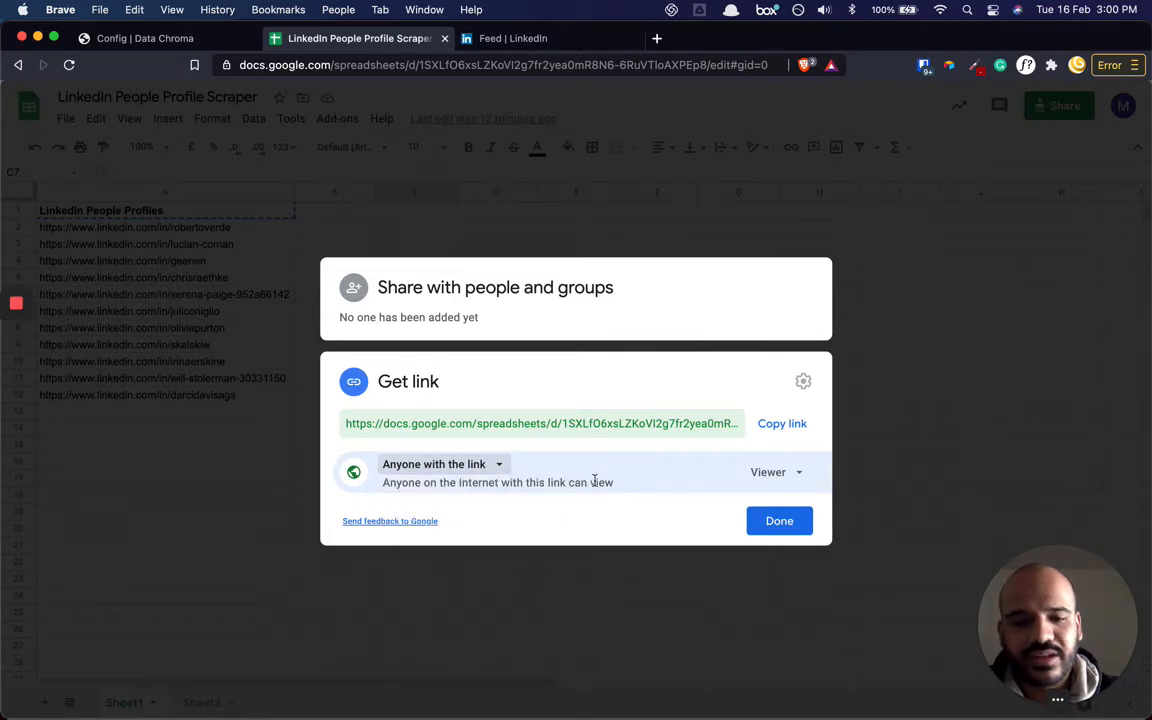
click(766, 428)
click(776, 523)
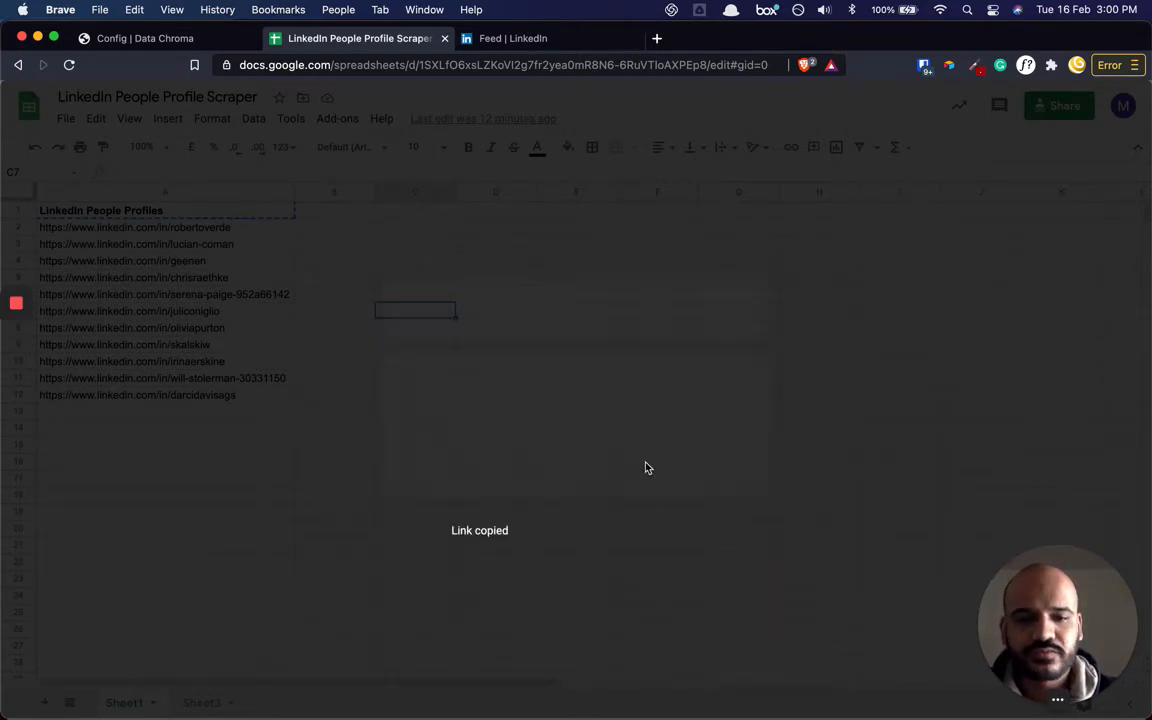
Paste the copied sharing link into the Google Sheet URL field of the scraper configuration.
key(super+1)
click(250, 298)
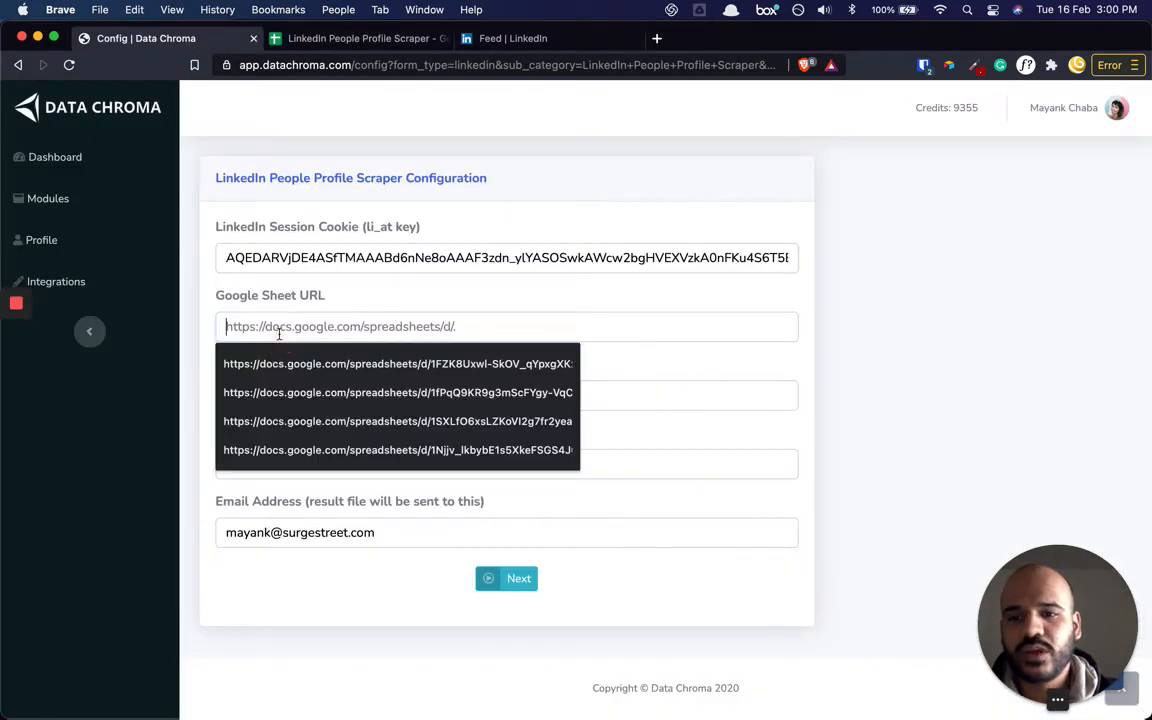
key(super+v)
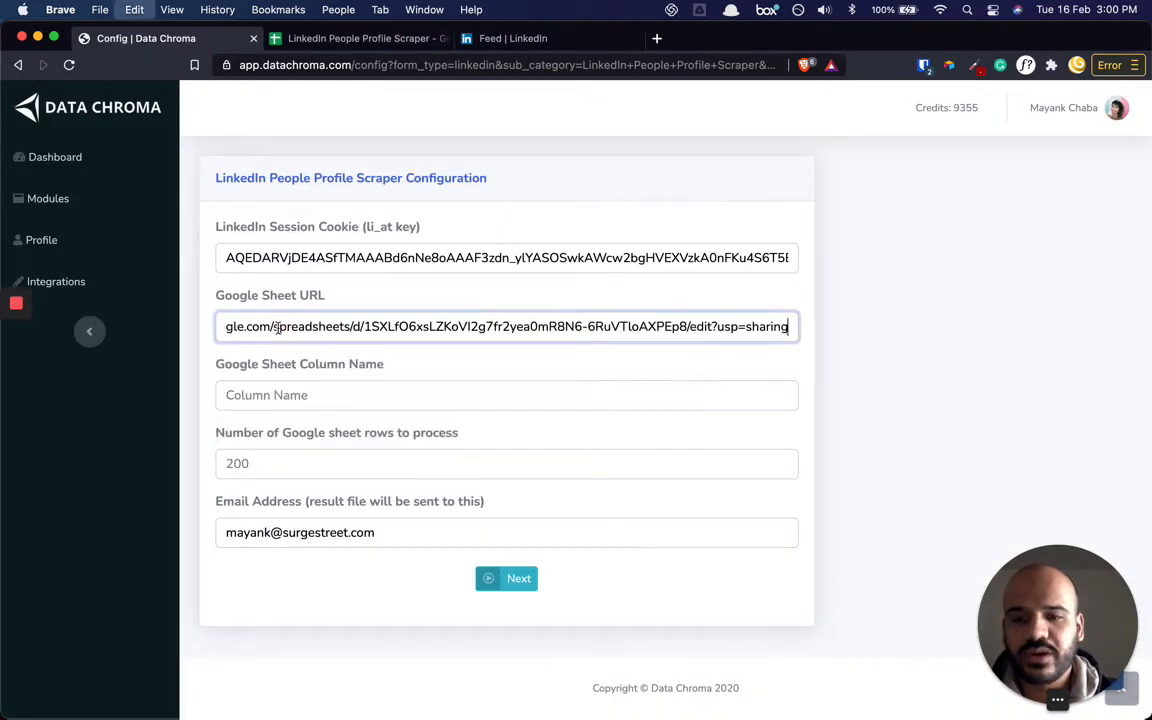
Copy the header text LinkedIn People Profiles from A1 of the spreadsheet into the configuration's Google Sheet Column Name field.
click(548, 366)
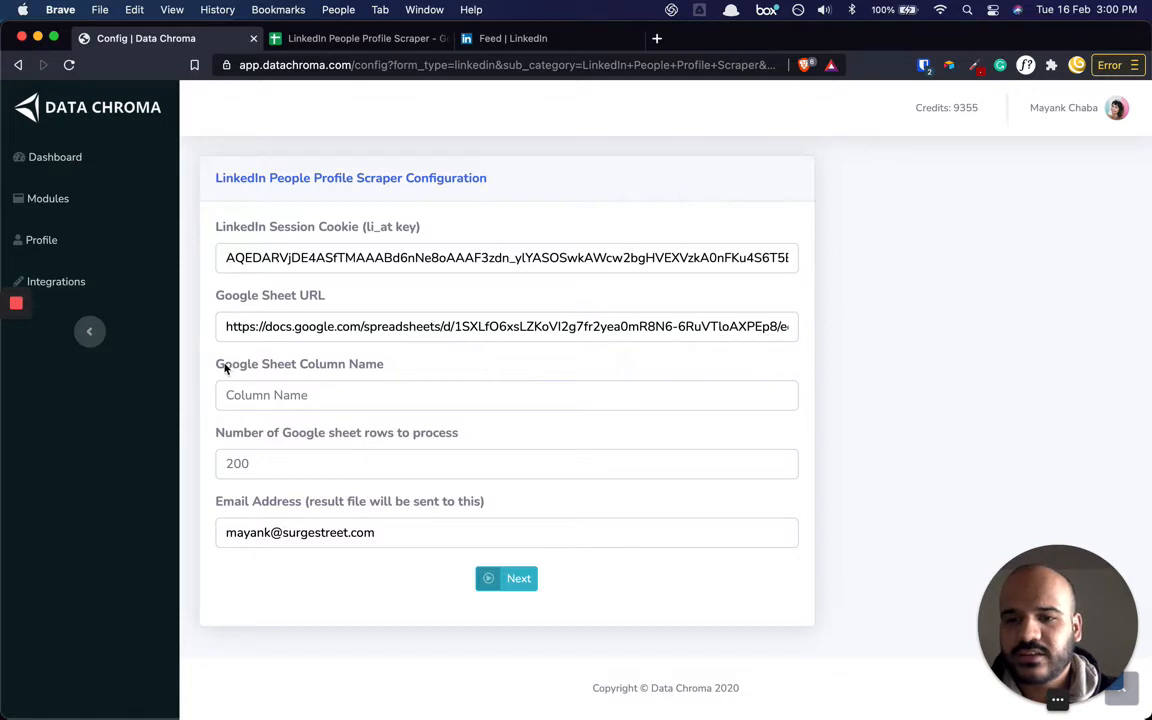
key(super+2)
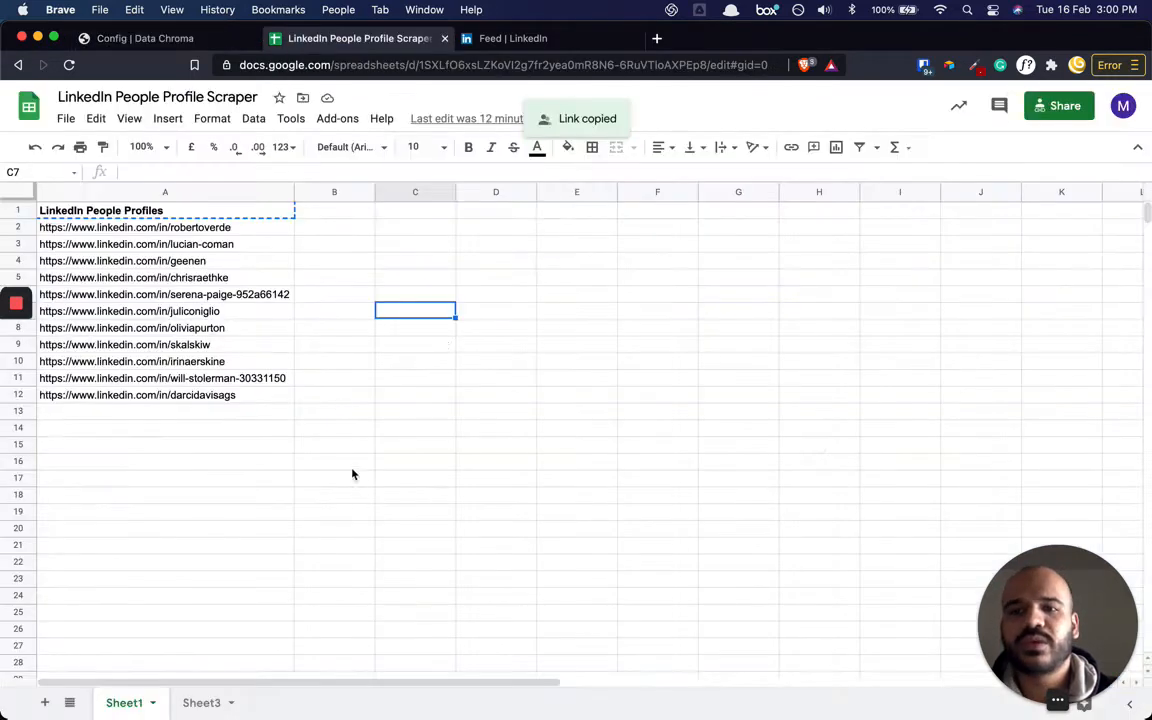
click(219, 227)
click(239, 214)
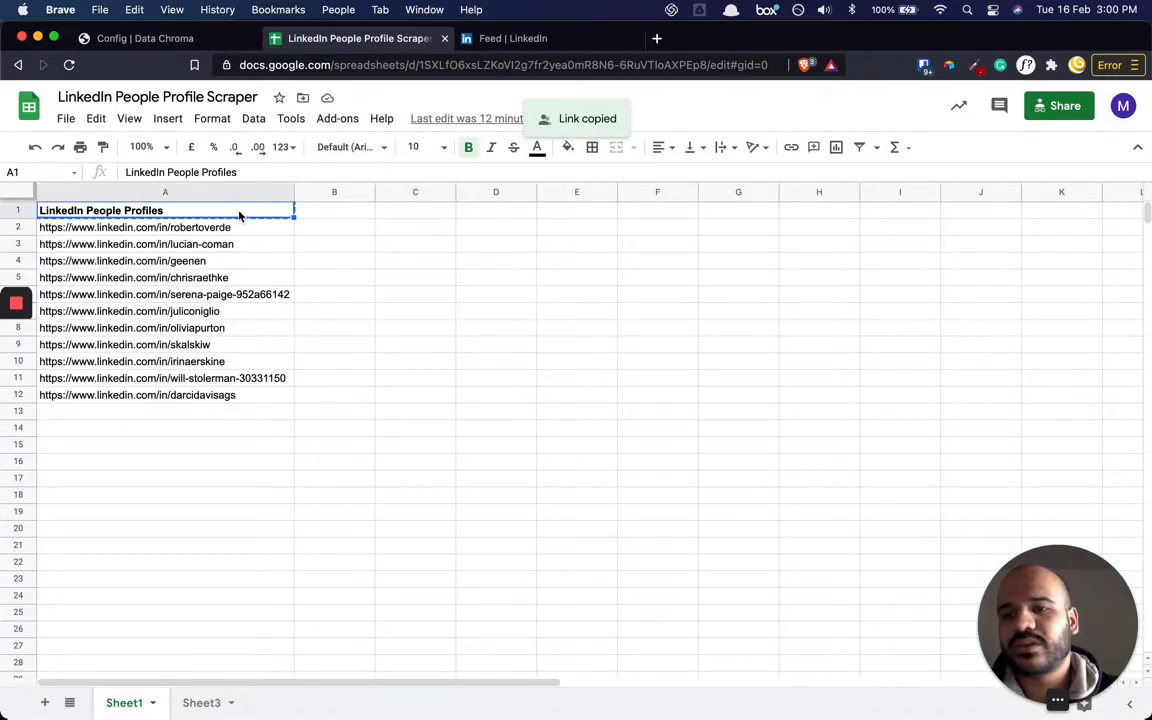
key(super+1)
click(350, 390)
key(super+v)
click(318, 451)
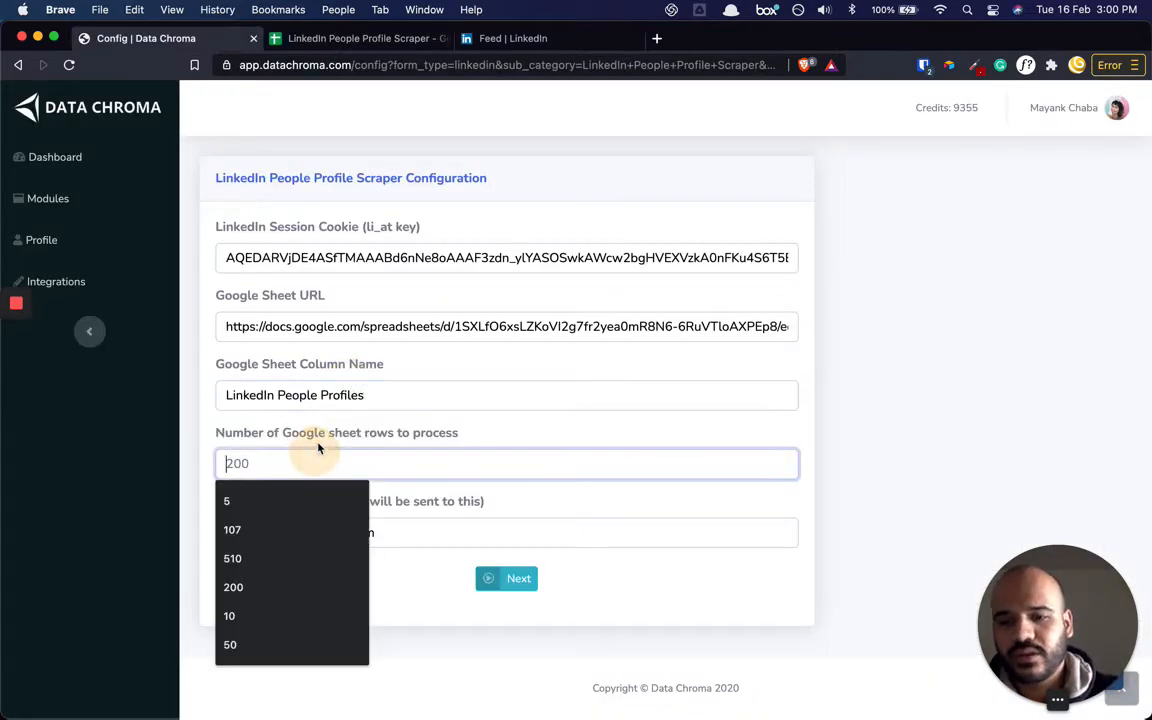
click(343, 432)
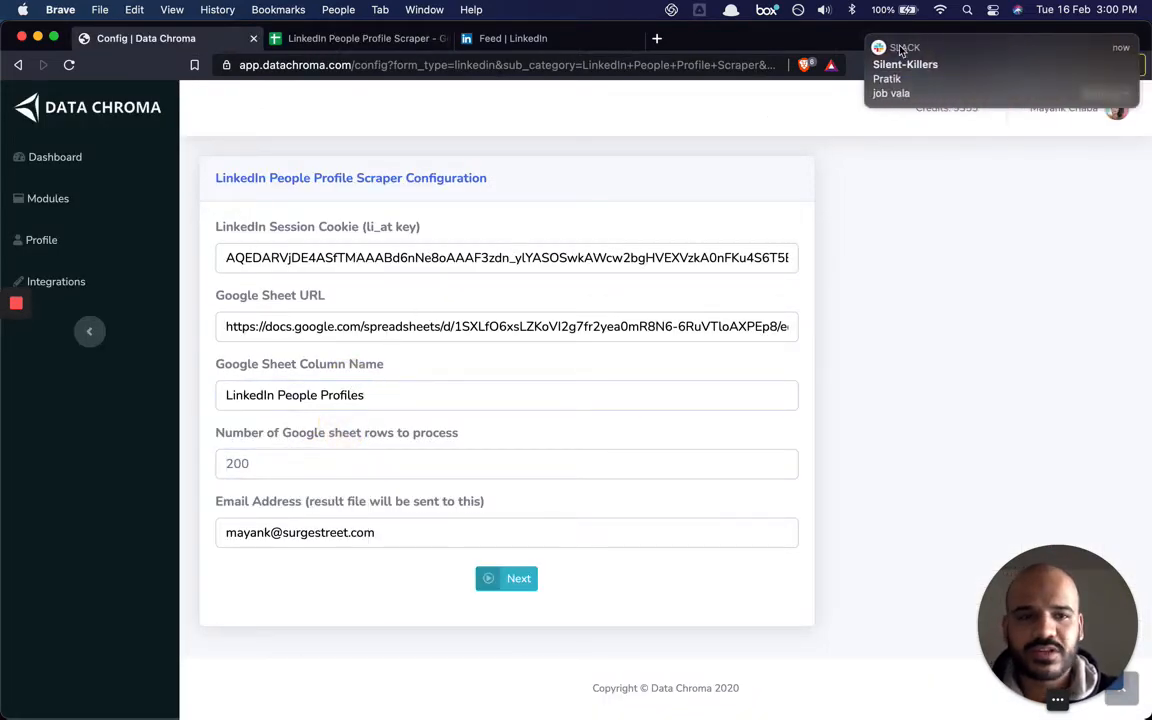
Quit Slack to stop its notifications.
mouse_move(13, 257)
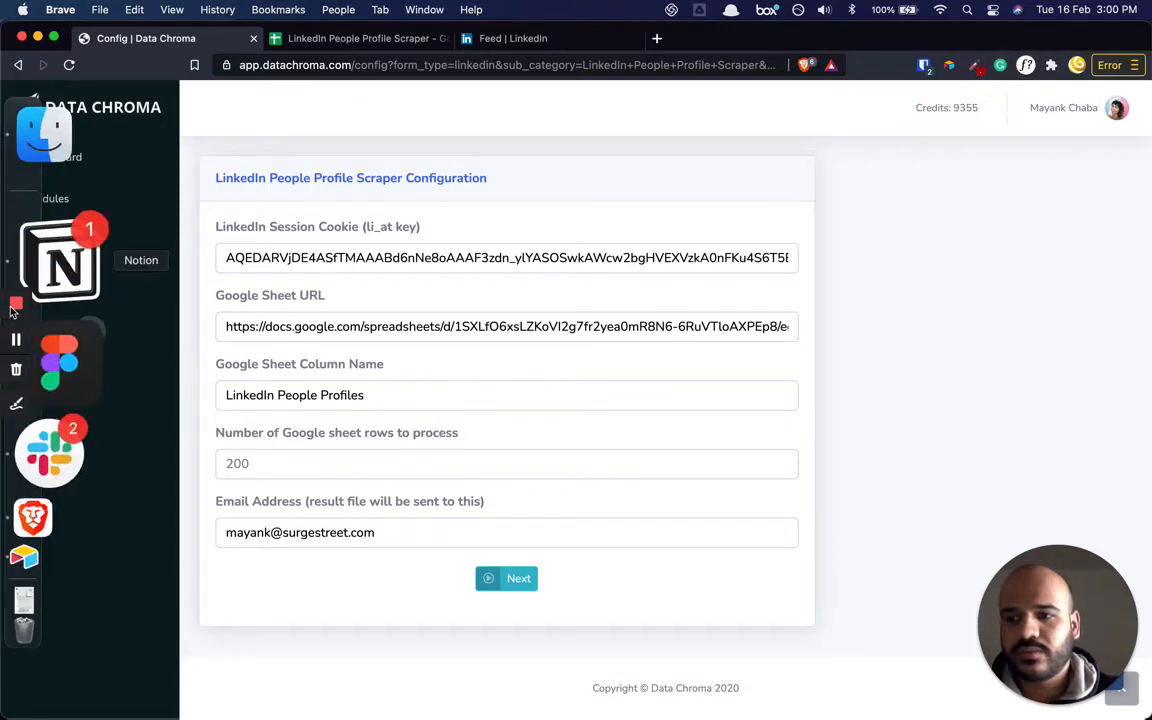
right_click(64, 320)
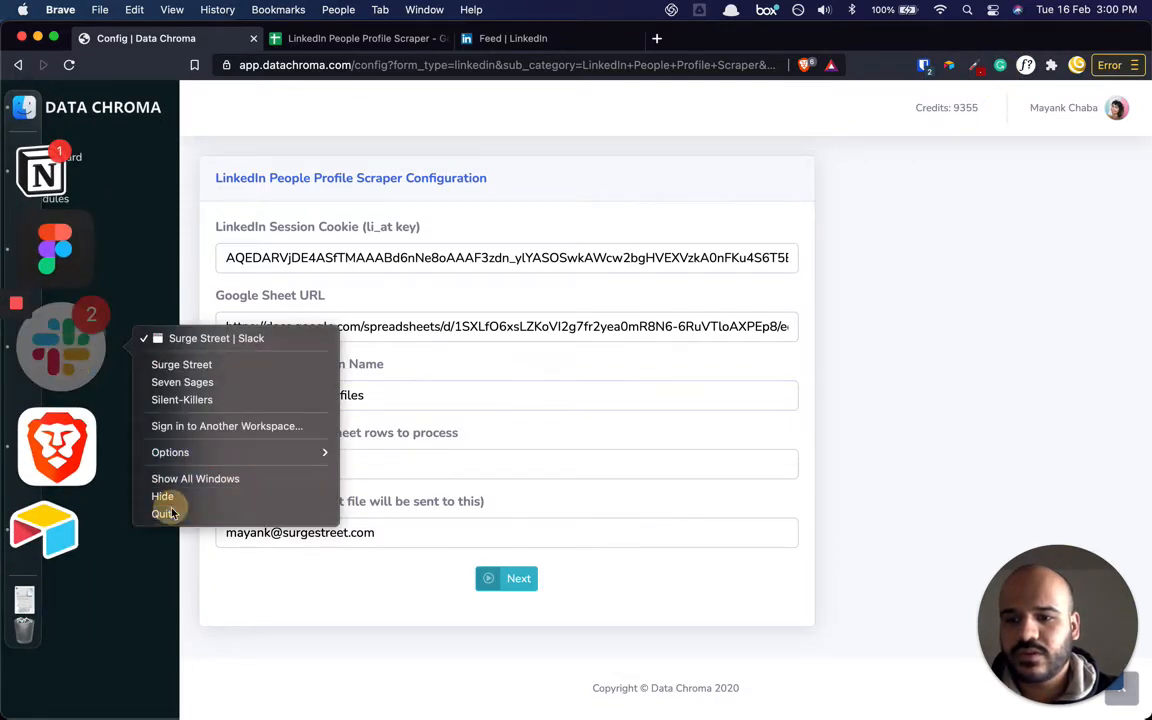
click(162, 511)
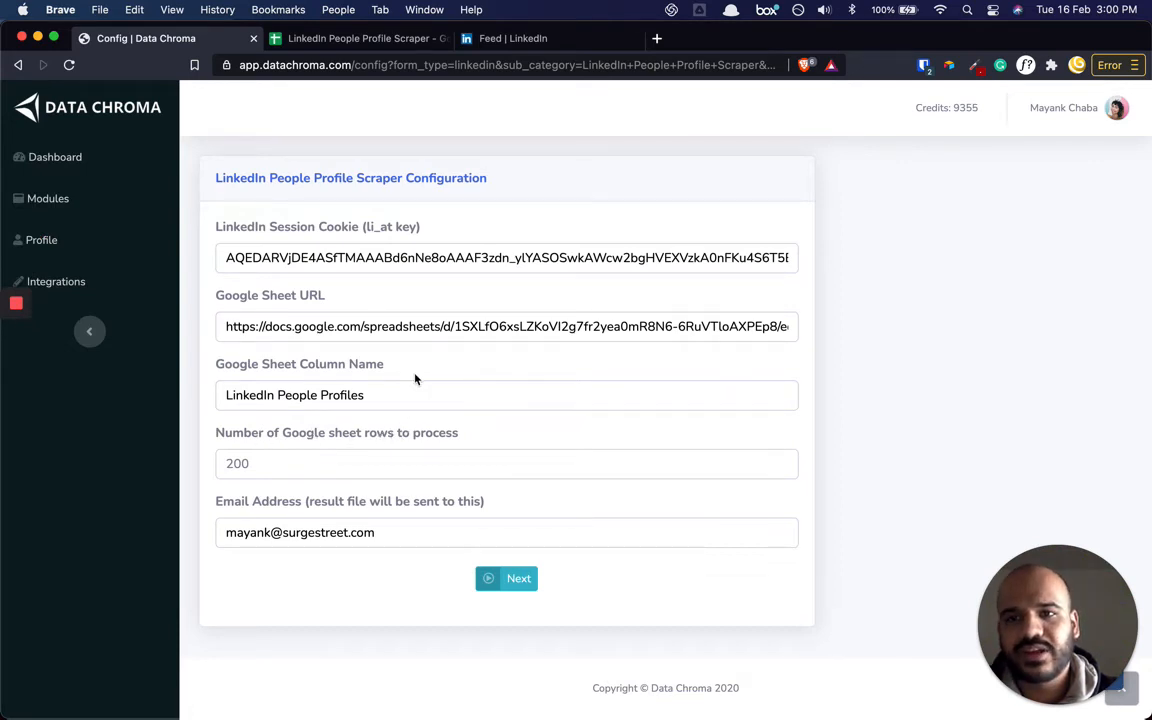
Check the first five profile URLs in the spreadsheet and set the number of Google Sheet rows to process to 5.
key(ctrl+Tab)
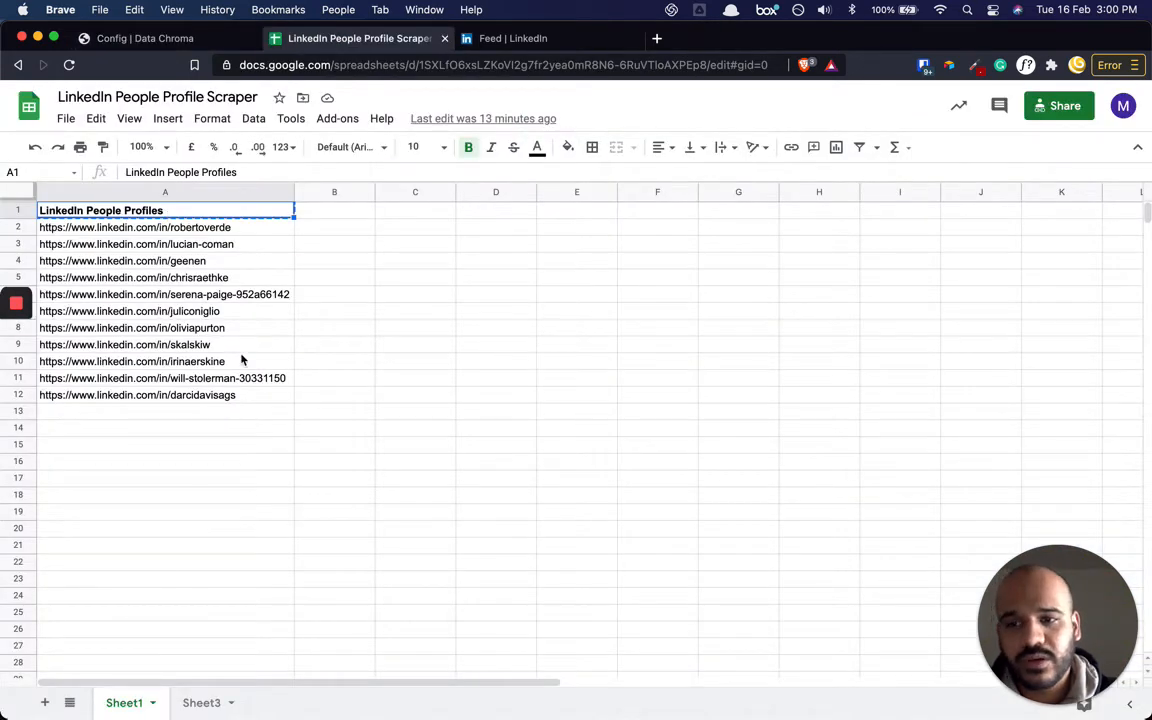
click(258, 230)
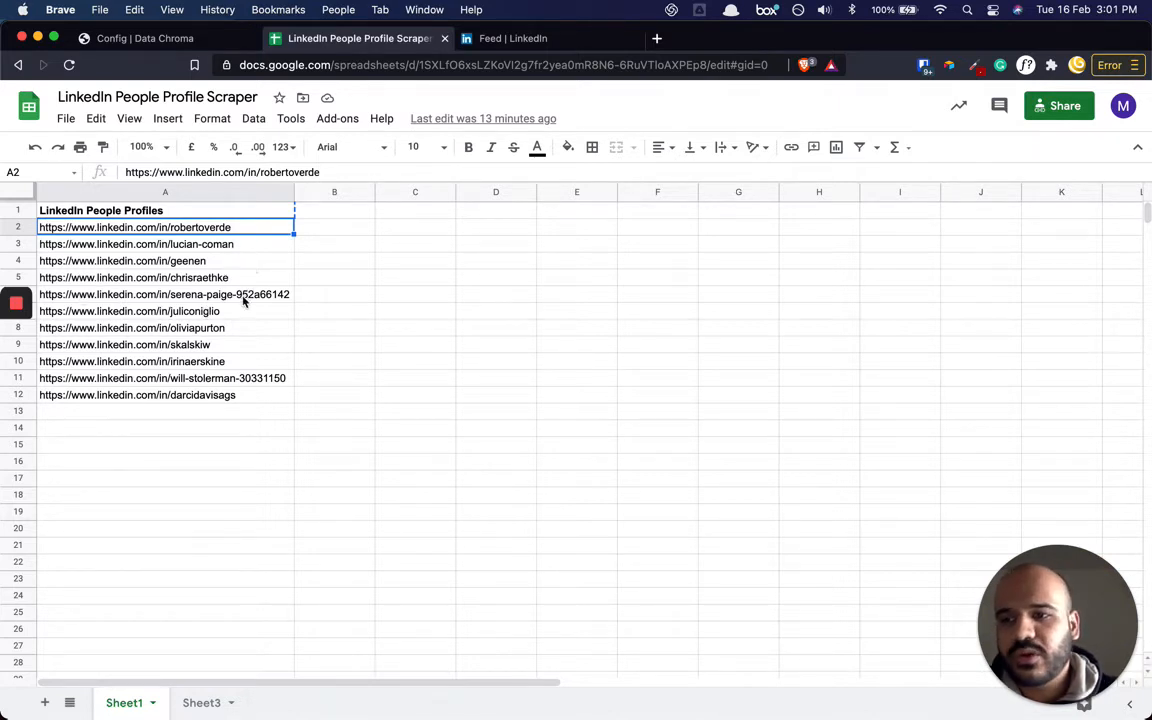
shift+click(157, 298)
key(ctrl+shift+Tab)
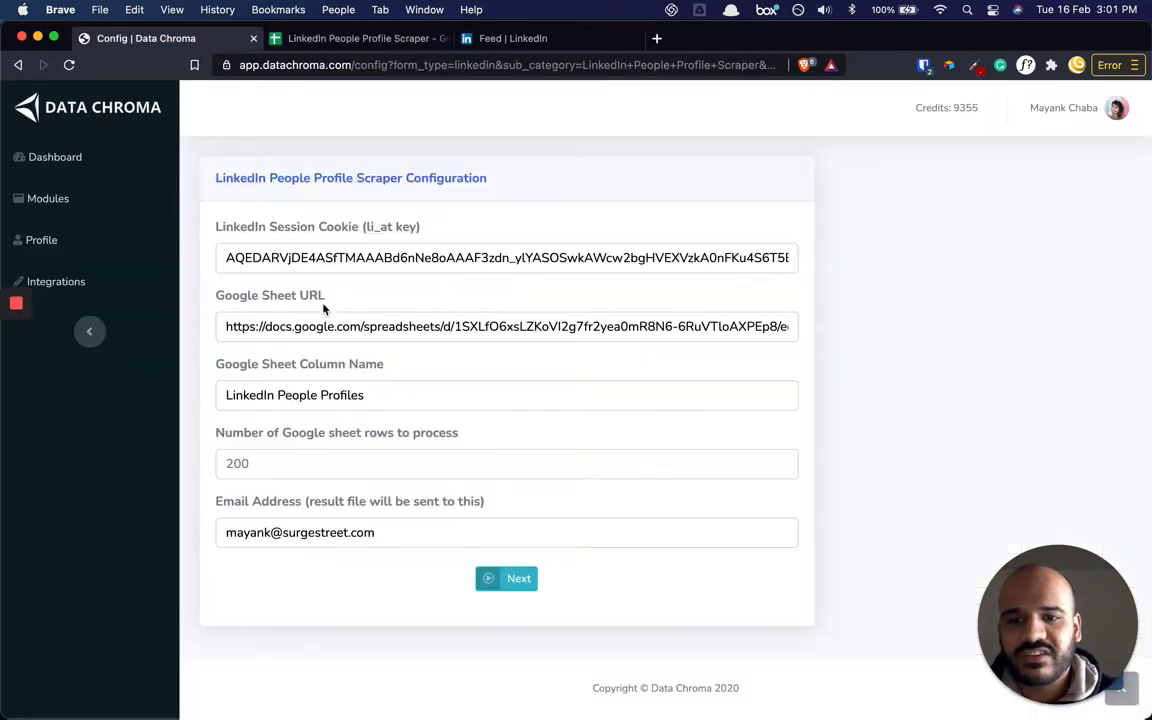
click(283, 465)
text(5)
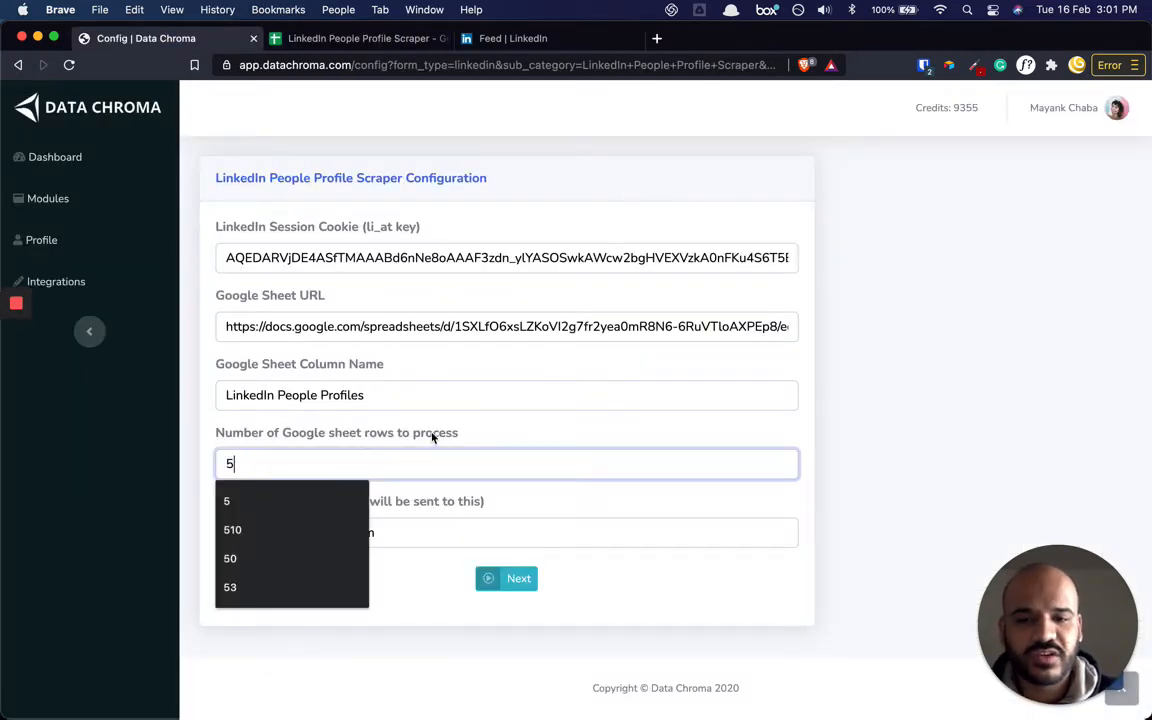
click(466, 432)
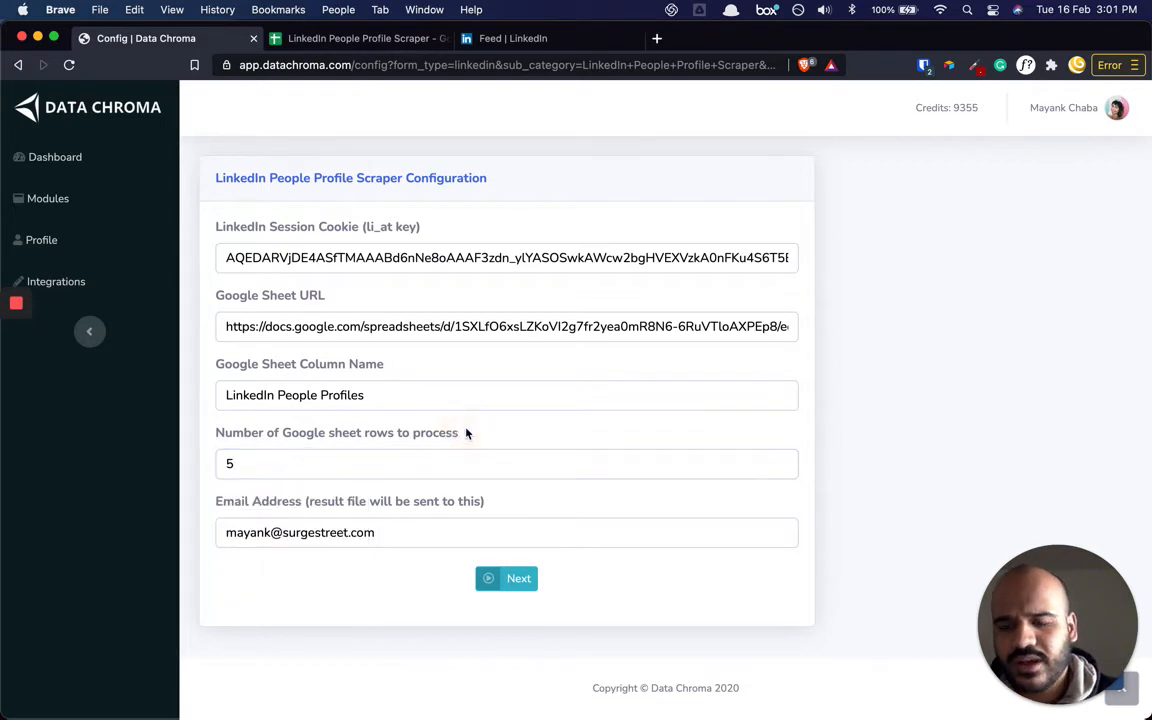
Review the result email address and completed fields, submit the scraper configuration and start the scraper run.
click(309, 532)
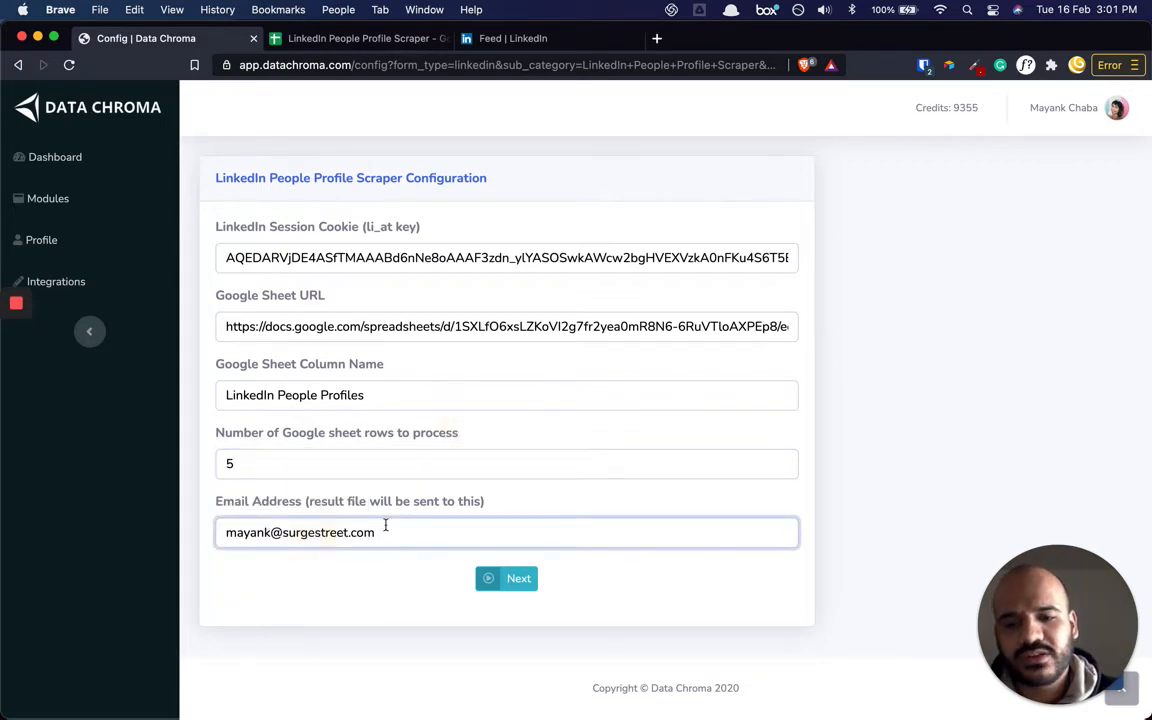
click(503, 505)
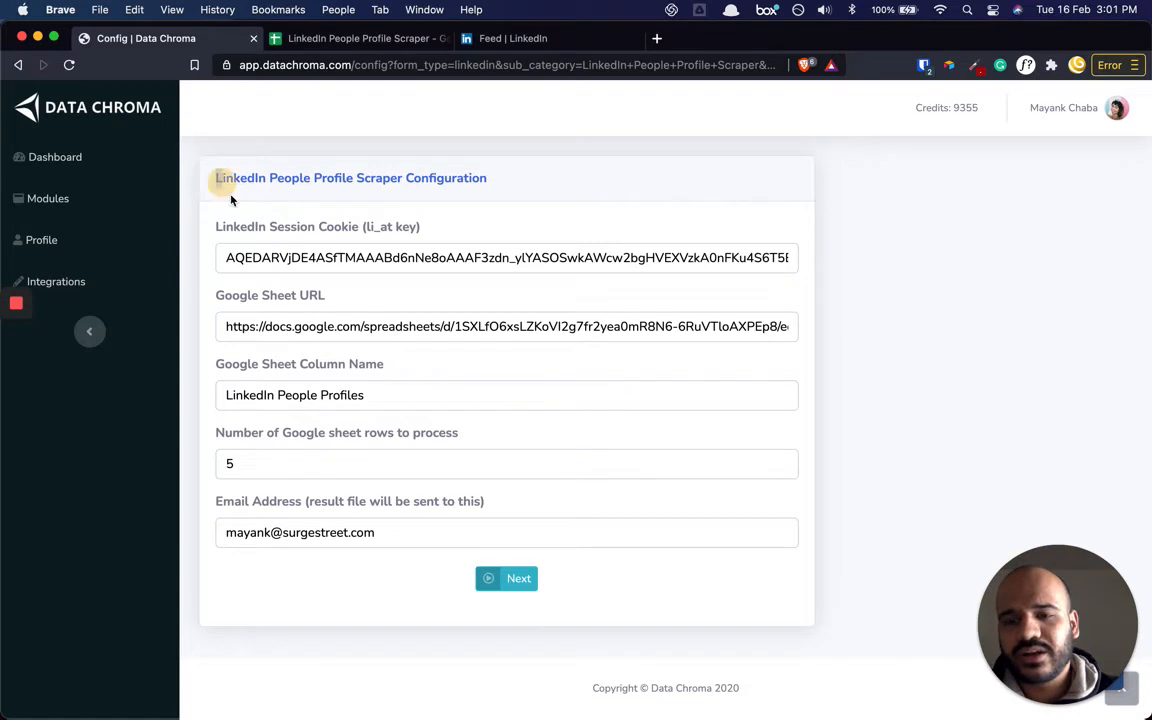
drag(218, 179, 424, 229)
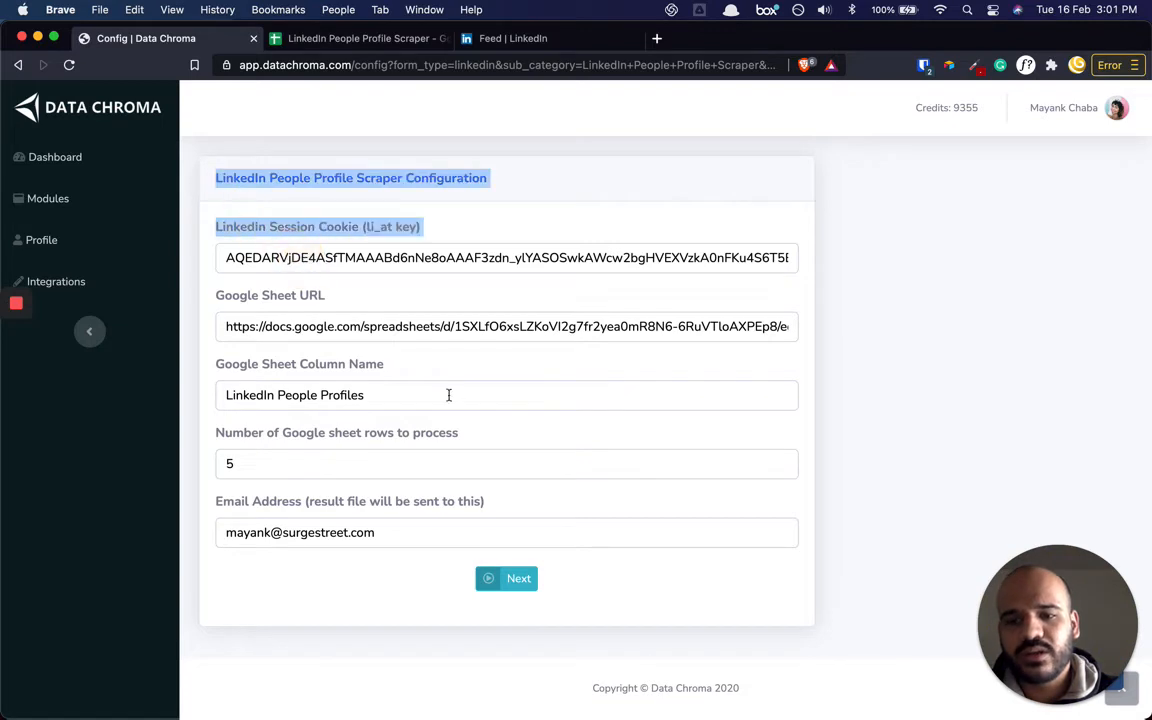
click(691, 585)
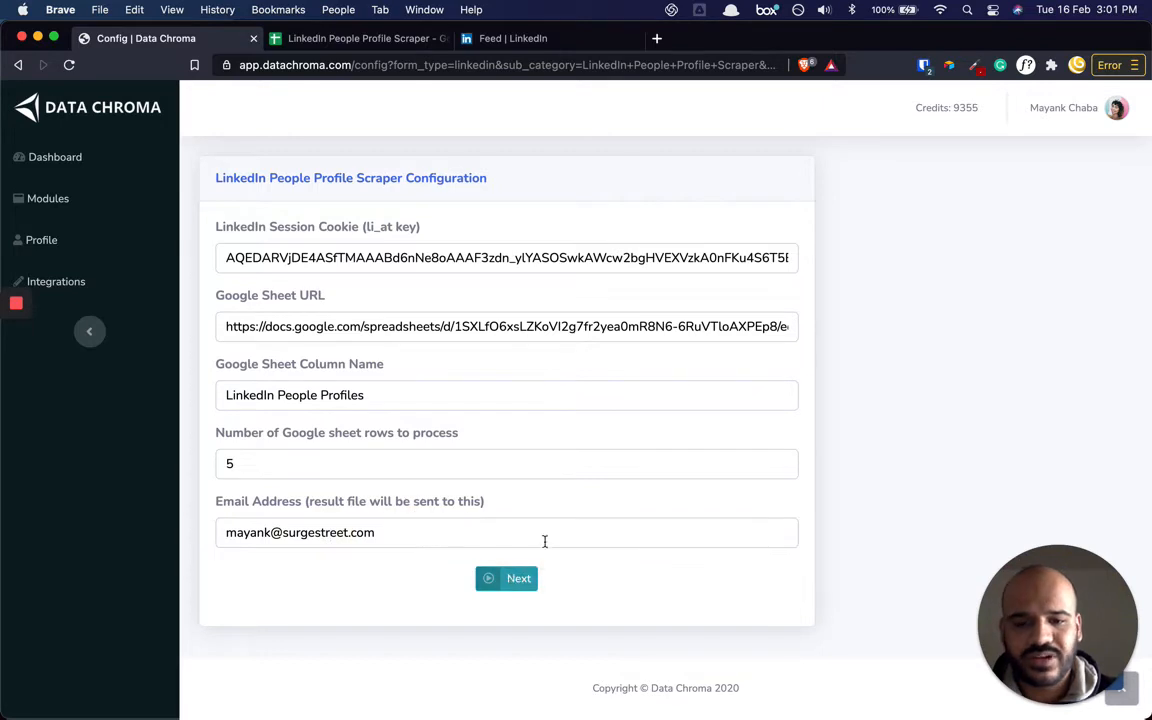
click(506, 578)
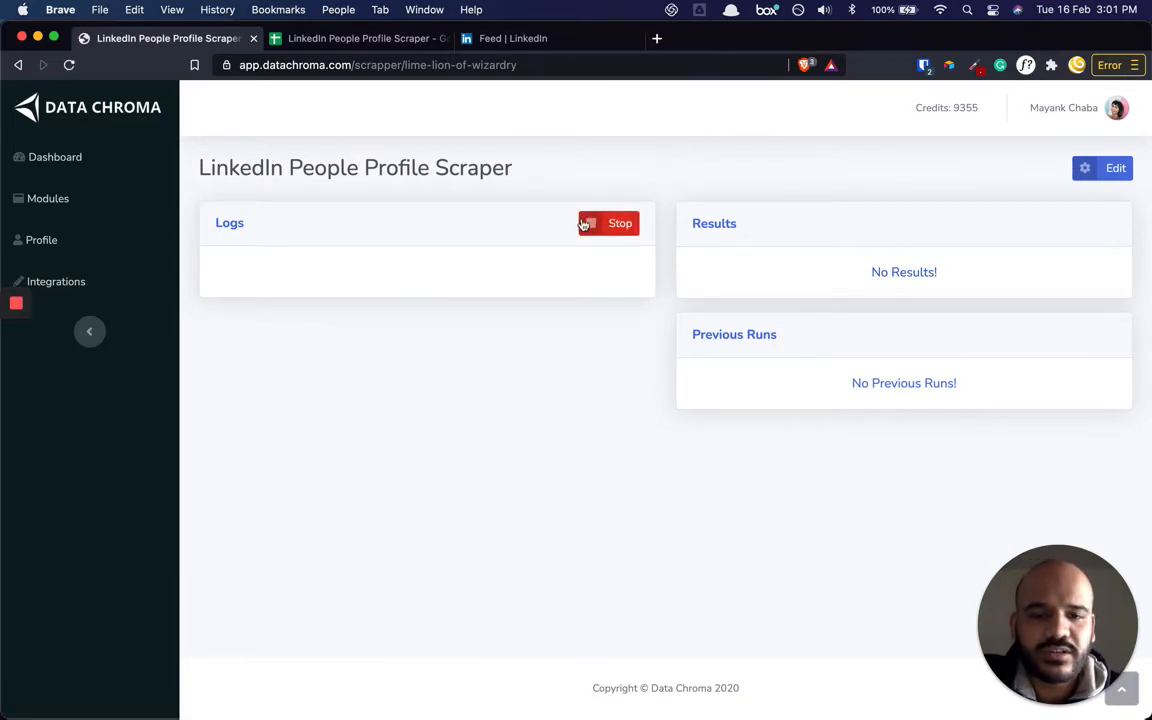
click(595, 229)
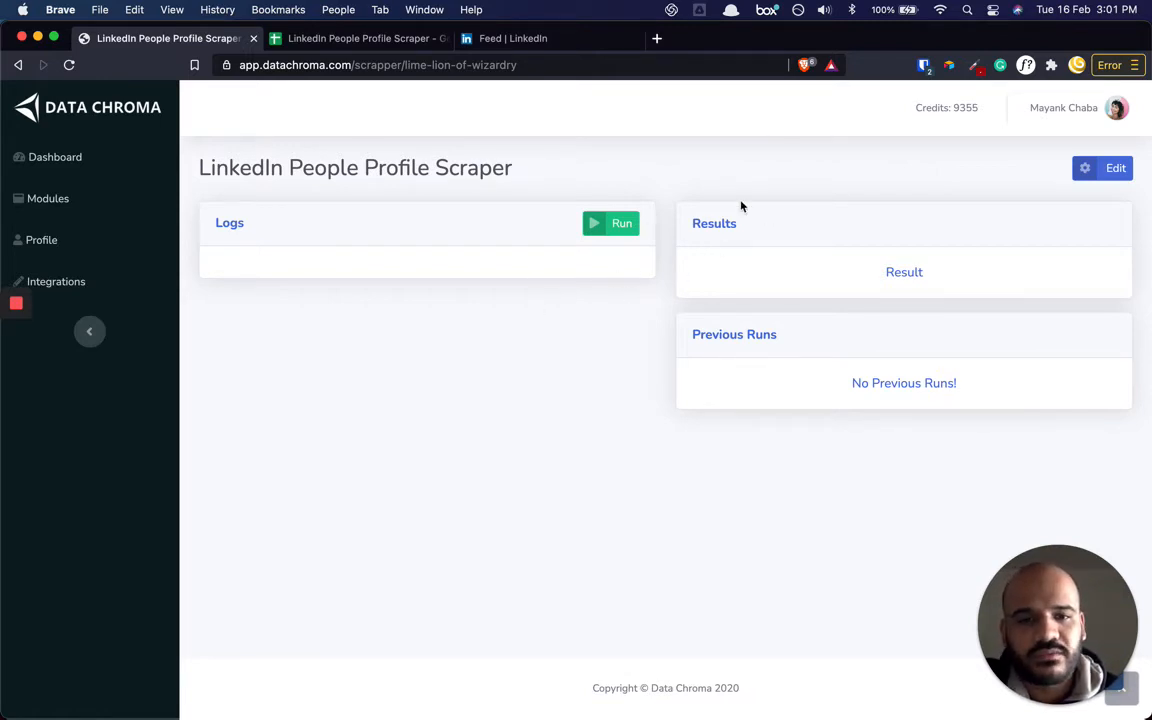
click(615, 224)
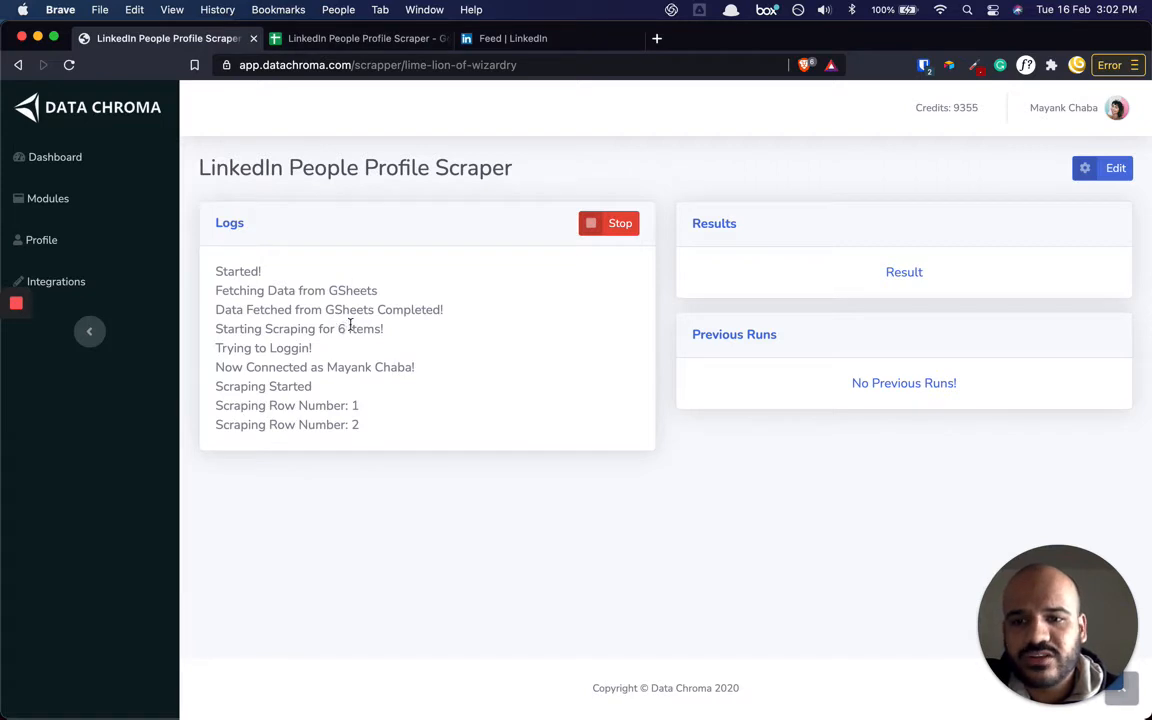
Examine the run log's item count, row entries and completion line against the header and profile URLs in the spreadsheet.
drag(300, 328, 344, 333)
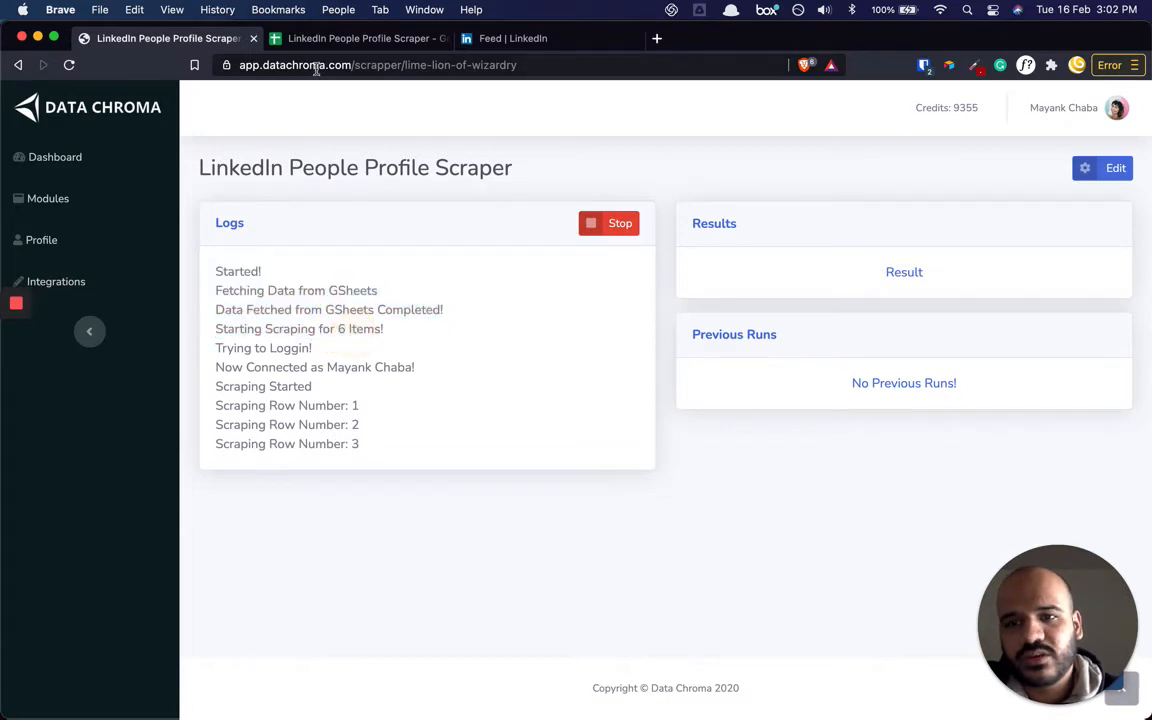
click(291, 39)
click(226, 210)
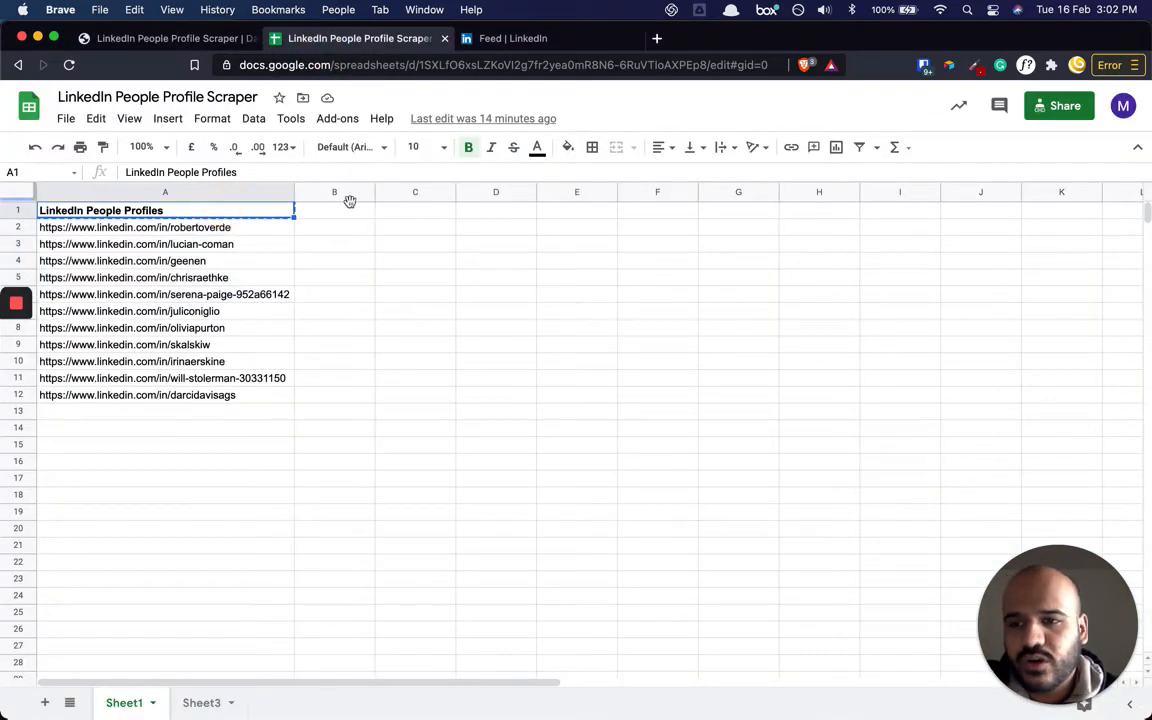
click(200, 38)
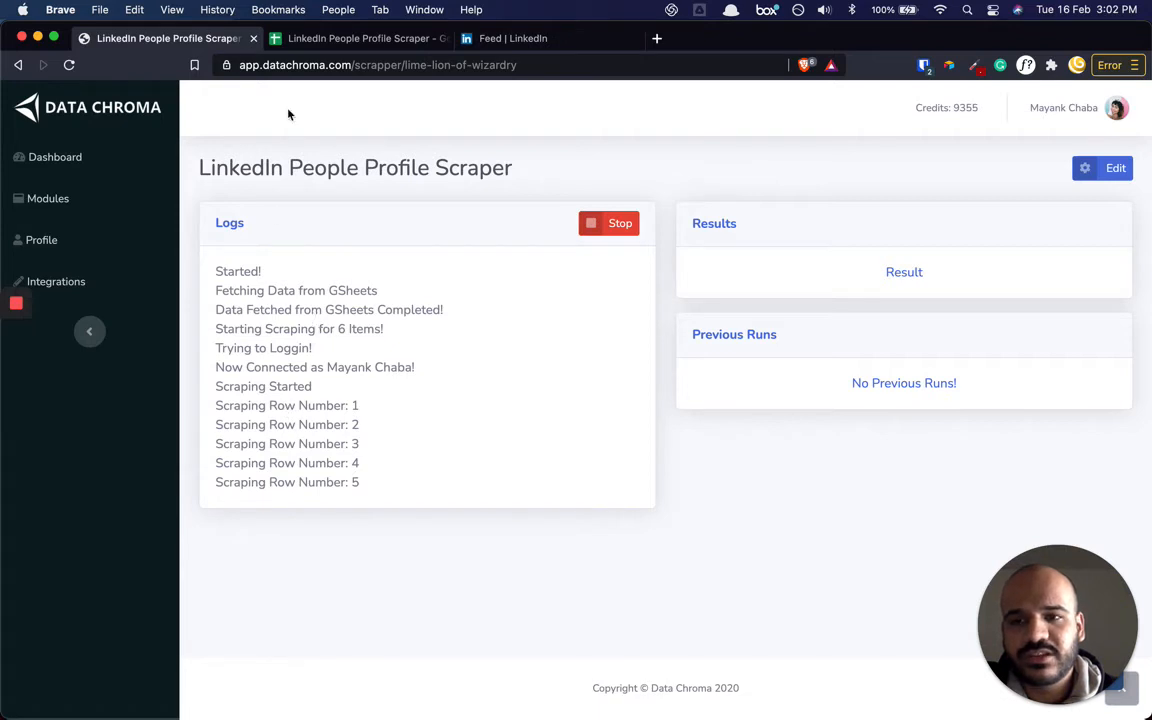
click(335, 38)
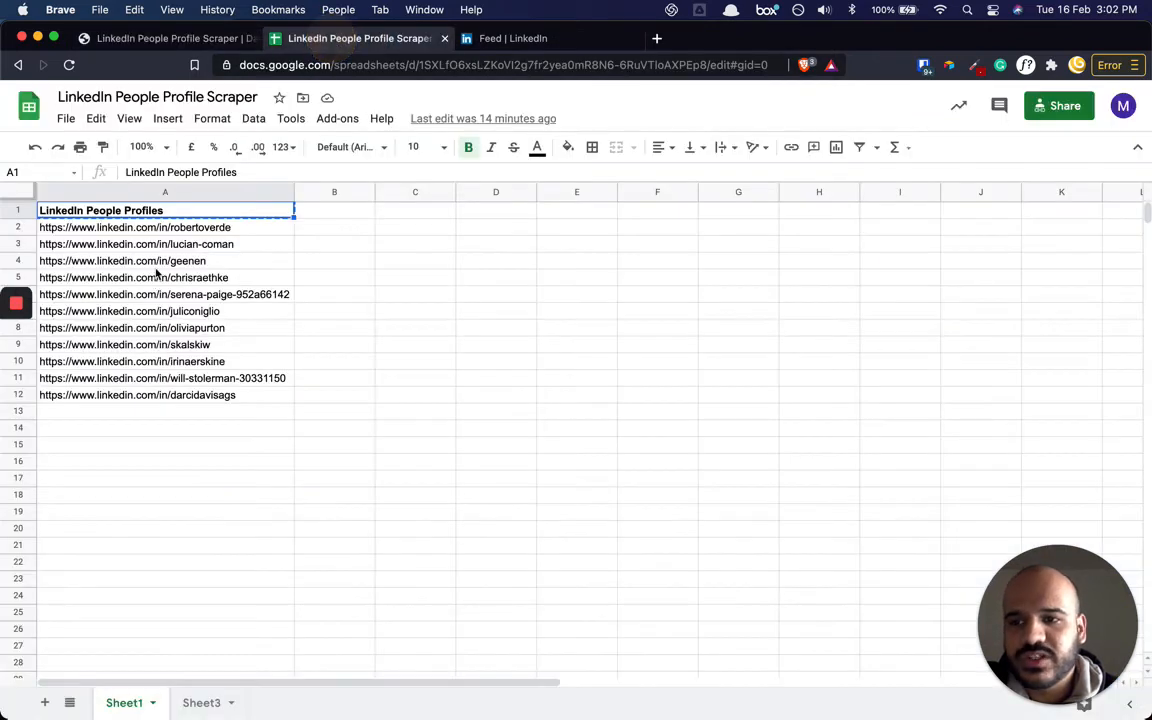
click(139, 40)
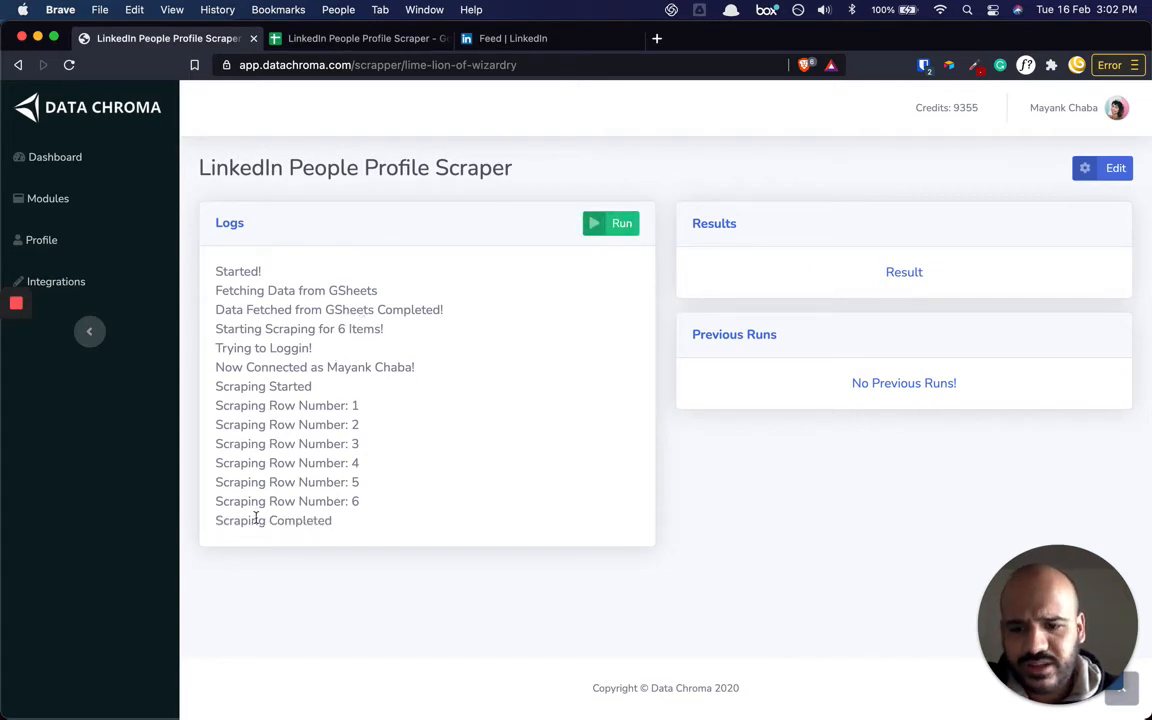
drag(218, 519, 327, 519)
click(330, 519)
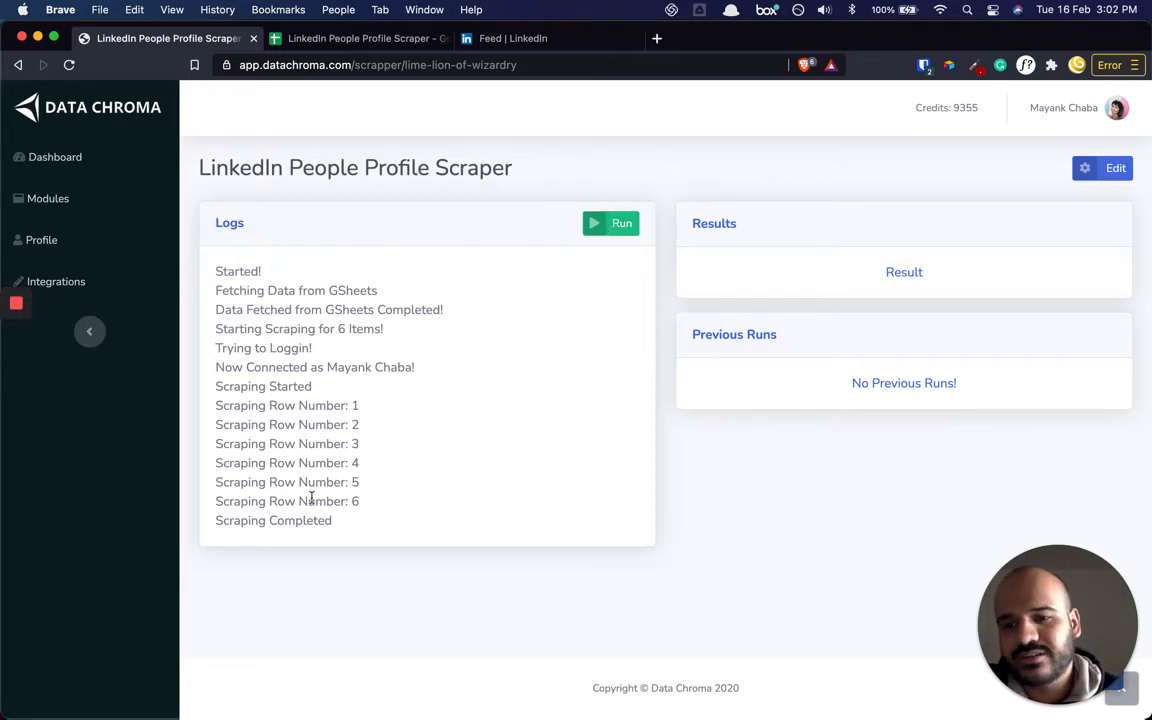
Download the run's results.csv and open Sheet3 of the LinkedIn People Profile Scraper spreadsheet.
click(888, 273)
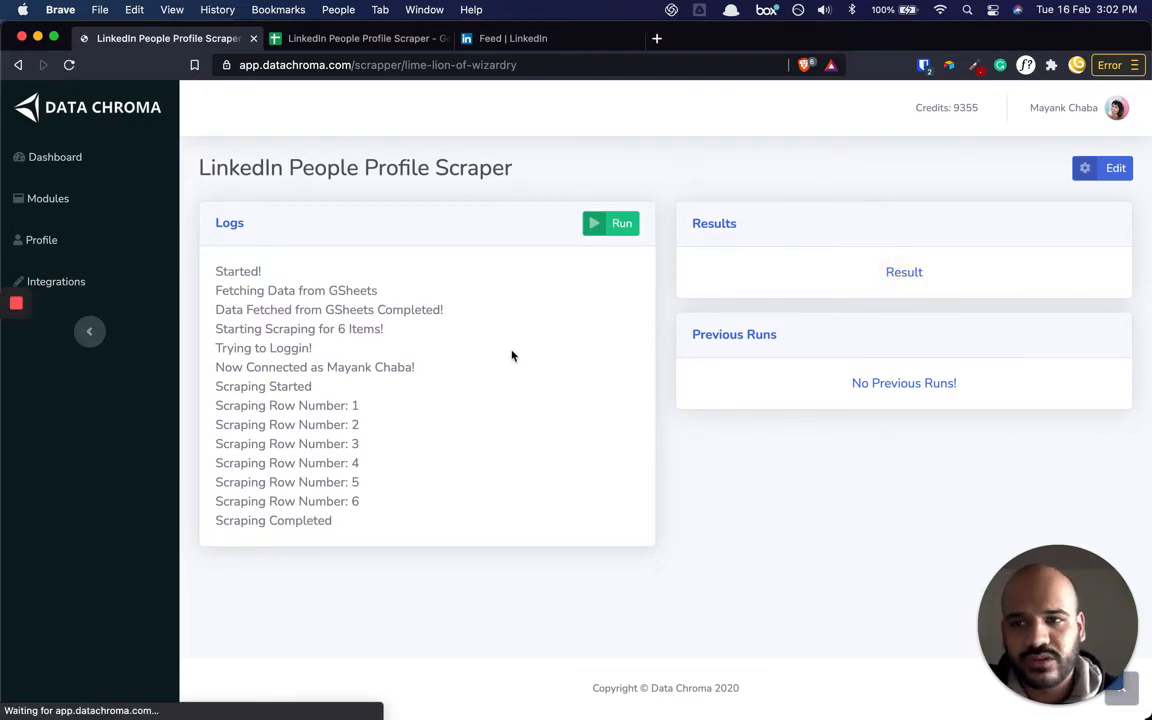
key(Return)
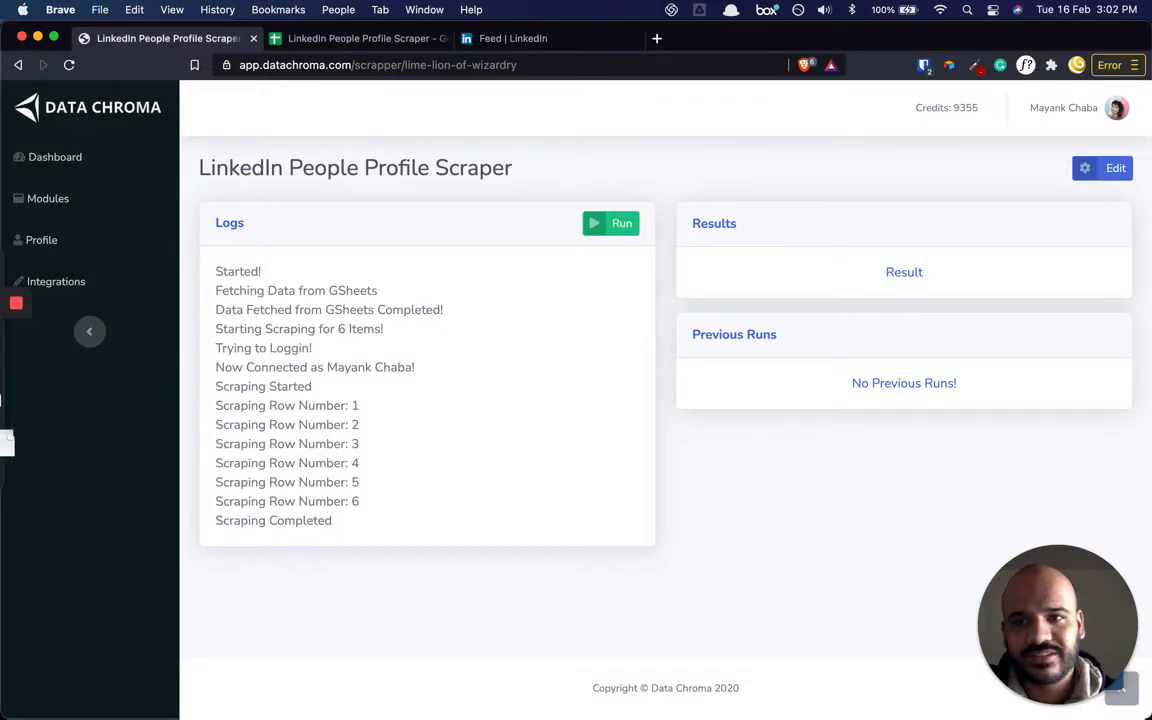
key(ctrl+Tab)
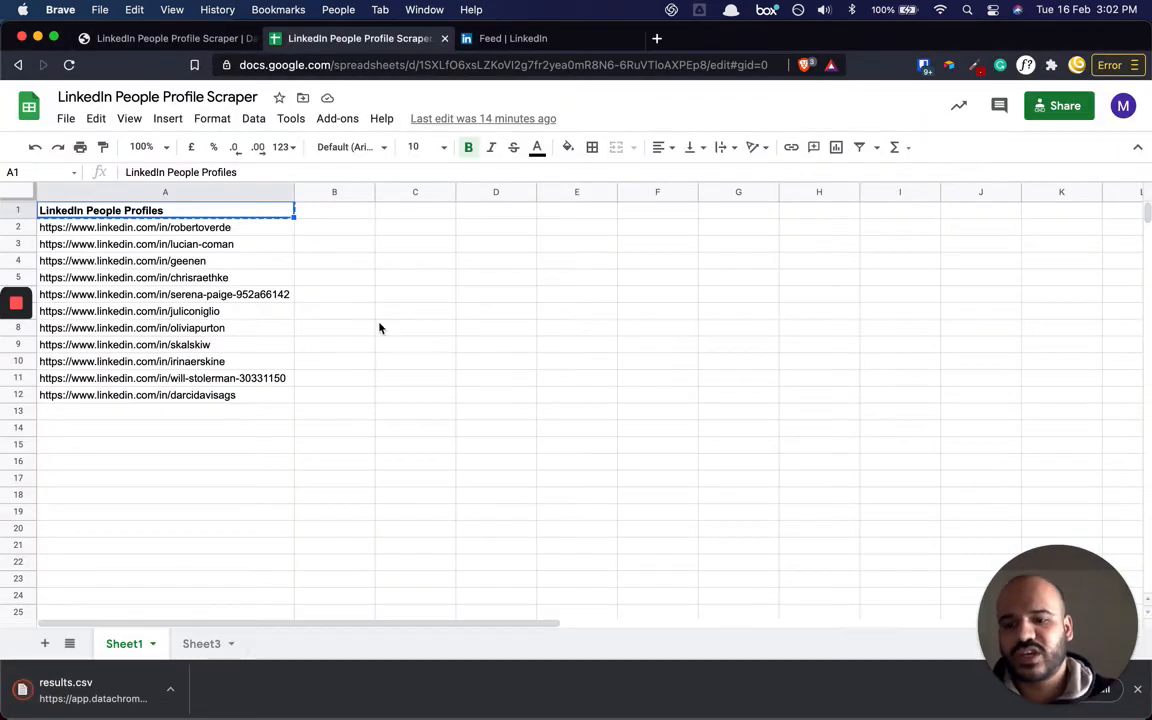
click(201, 643)
Import the downloaded results.csv into Sheet3 with the Append to current sheet option.
click(66, 119)
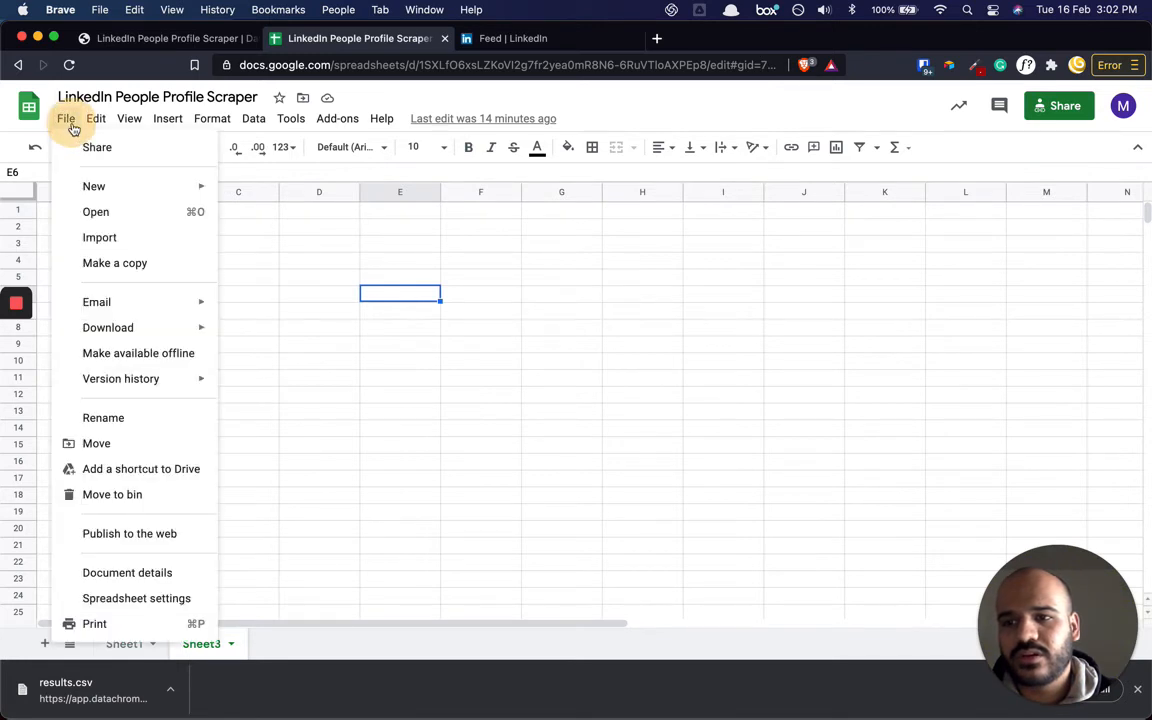
click(134, 239)
click(470, 187)
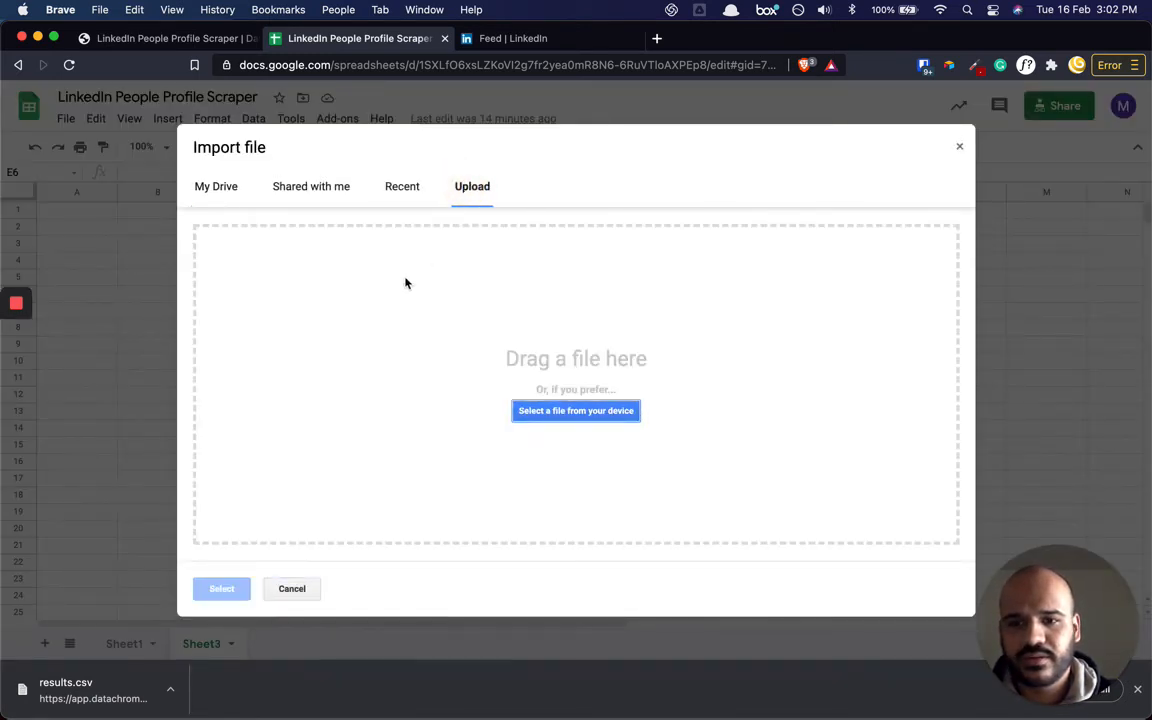
drag(66, 688, 512, 382)
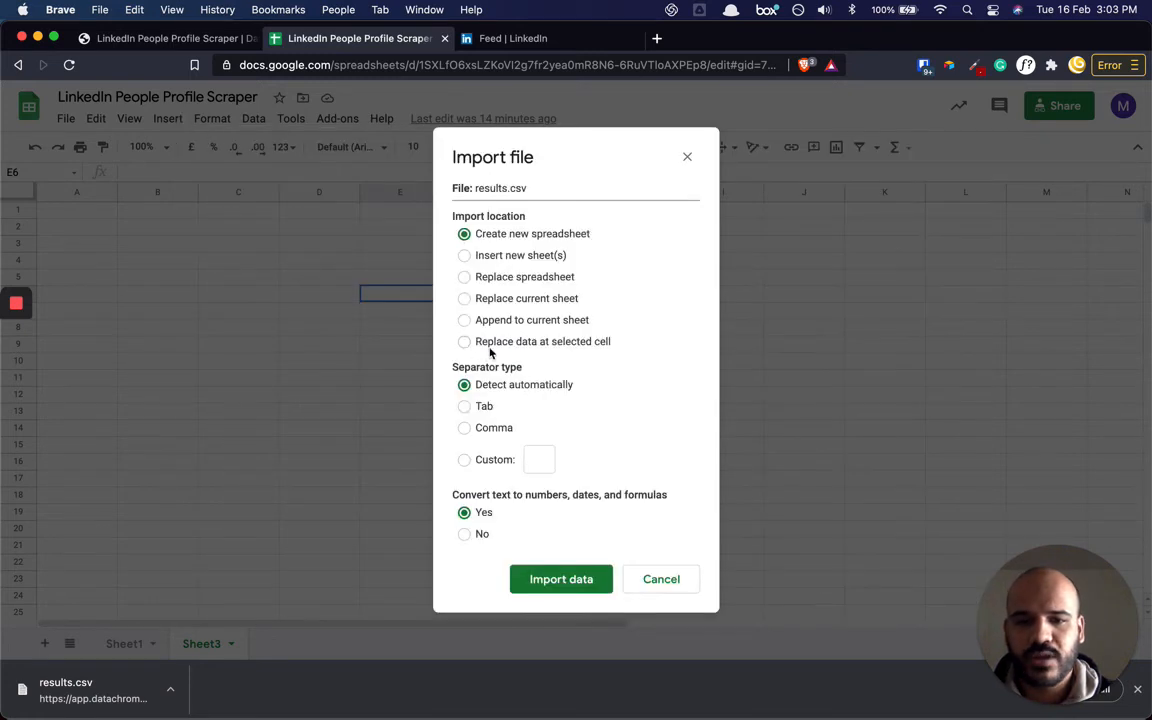
click(511, 320)
click(568, 579)
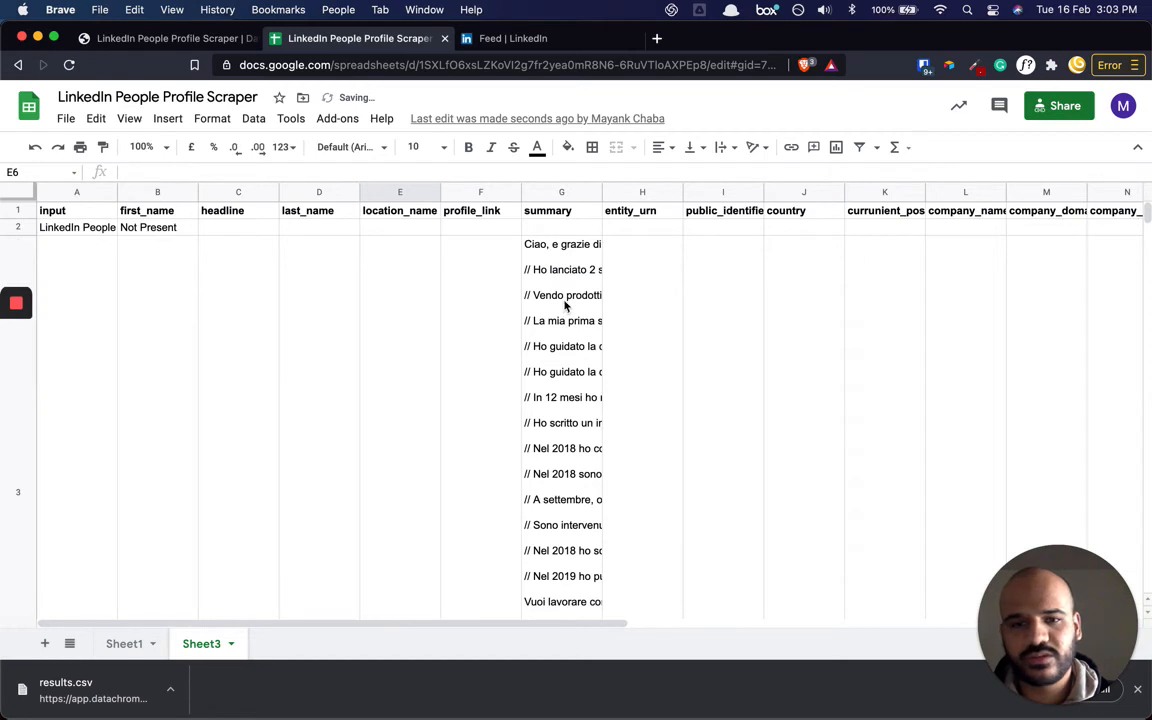
Delete the "LinkedIn People Profiles" row beneath the Sheet3 headings after comparing it with the scraper log and Sheet1's header.
click(216, 278)
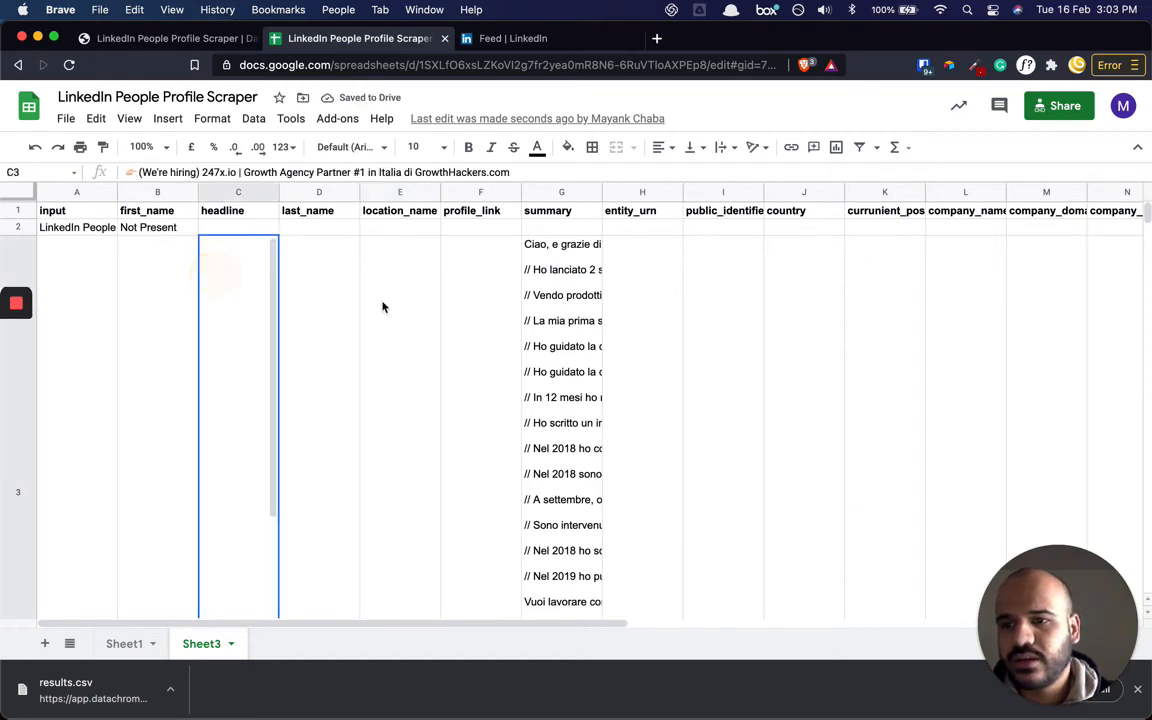
click(65, 227)
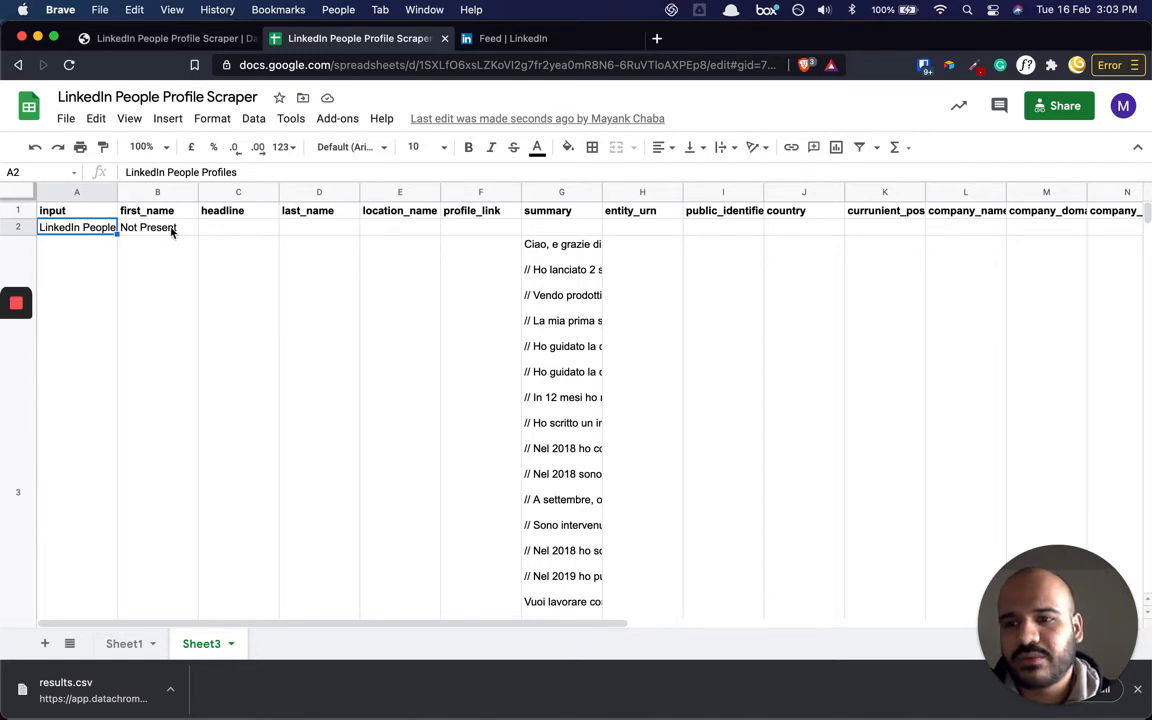
click(168, 42)
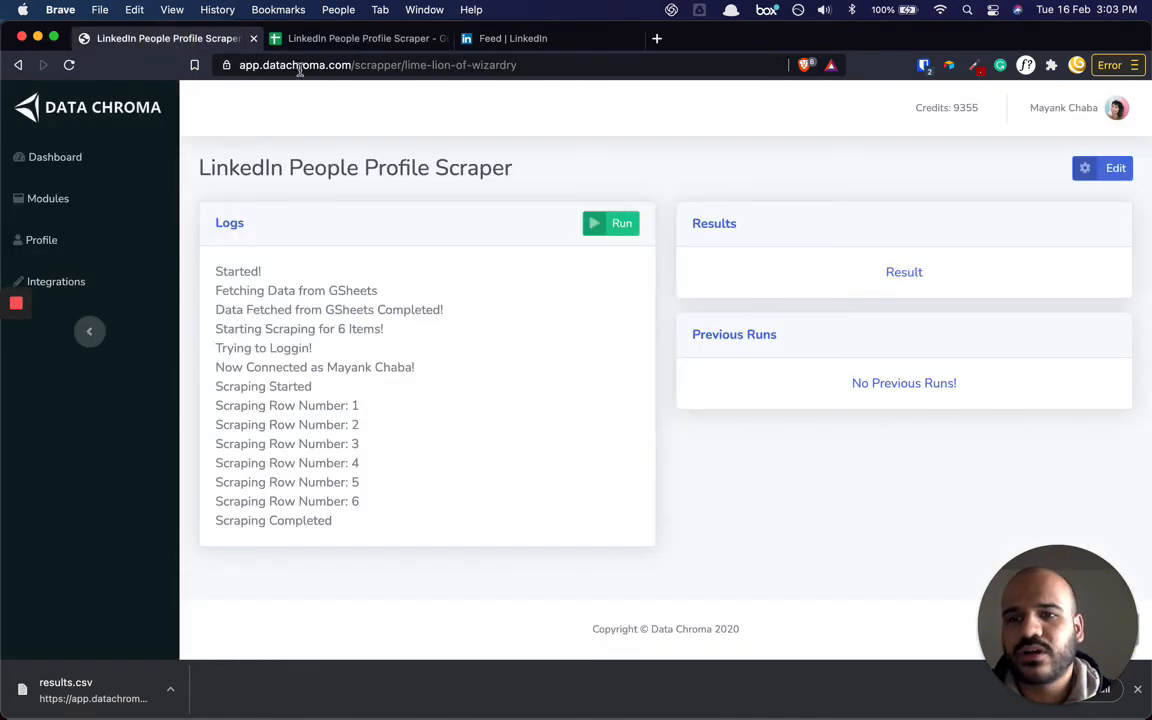
click(292, 38)
click(120, 644)
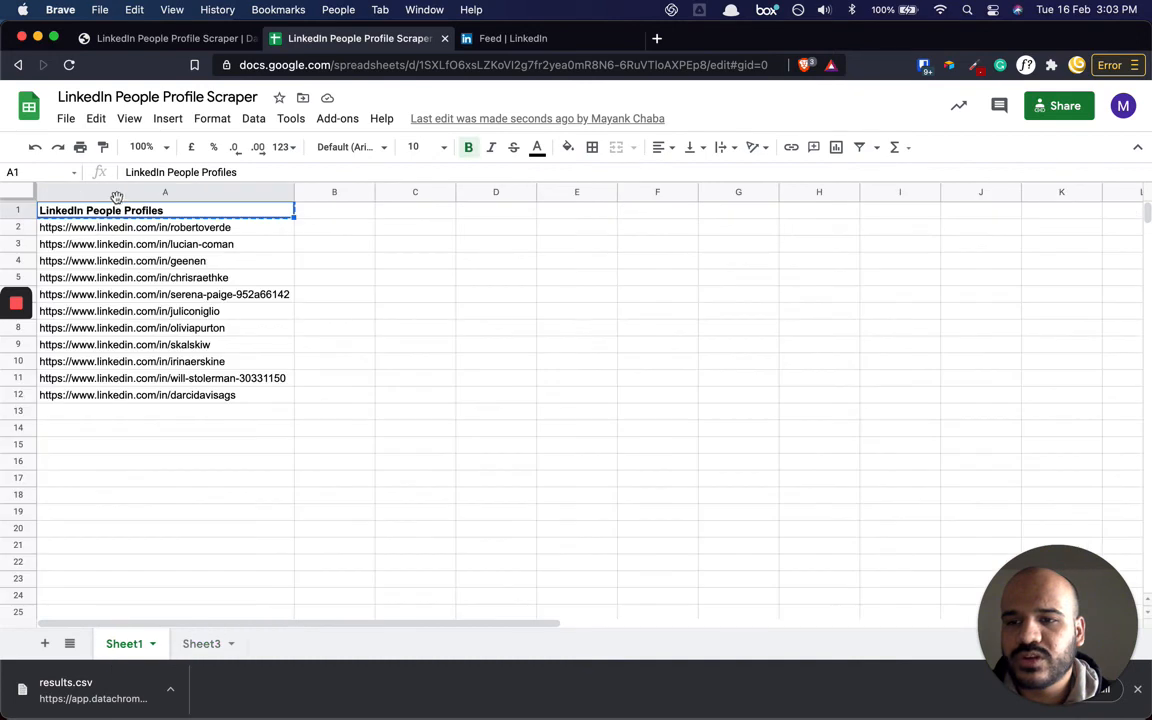
click(201, 644)
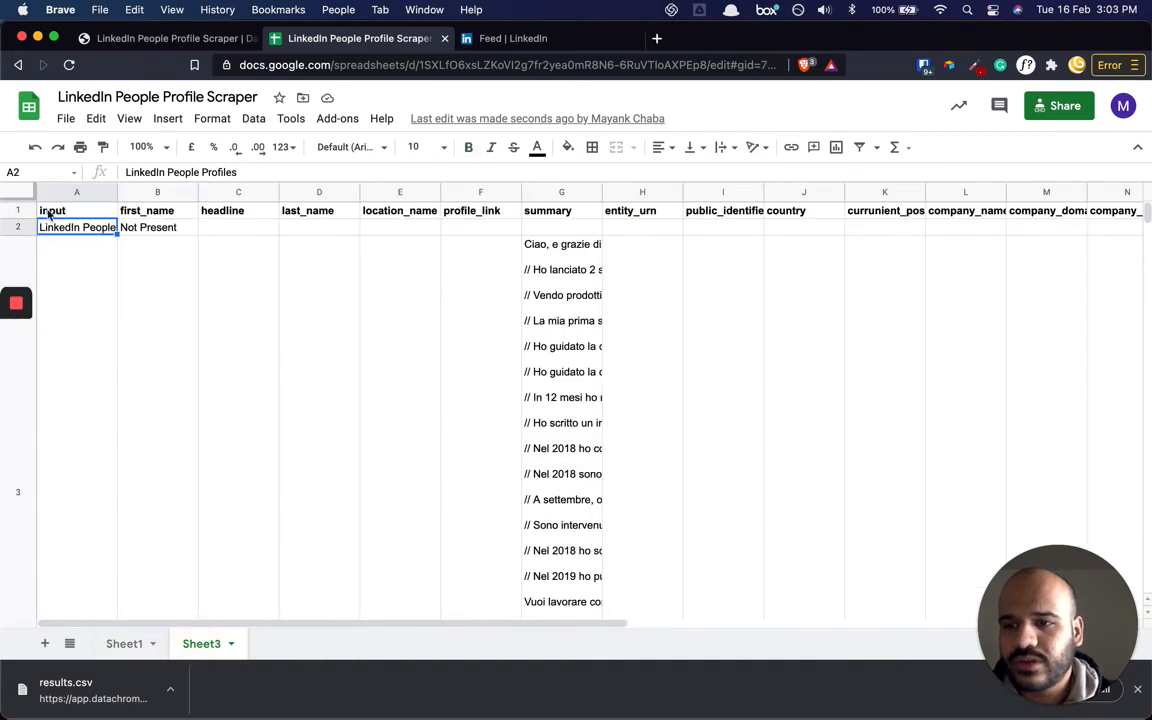
click(18, 227)
key(super+alt+minus)
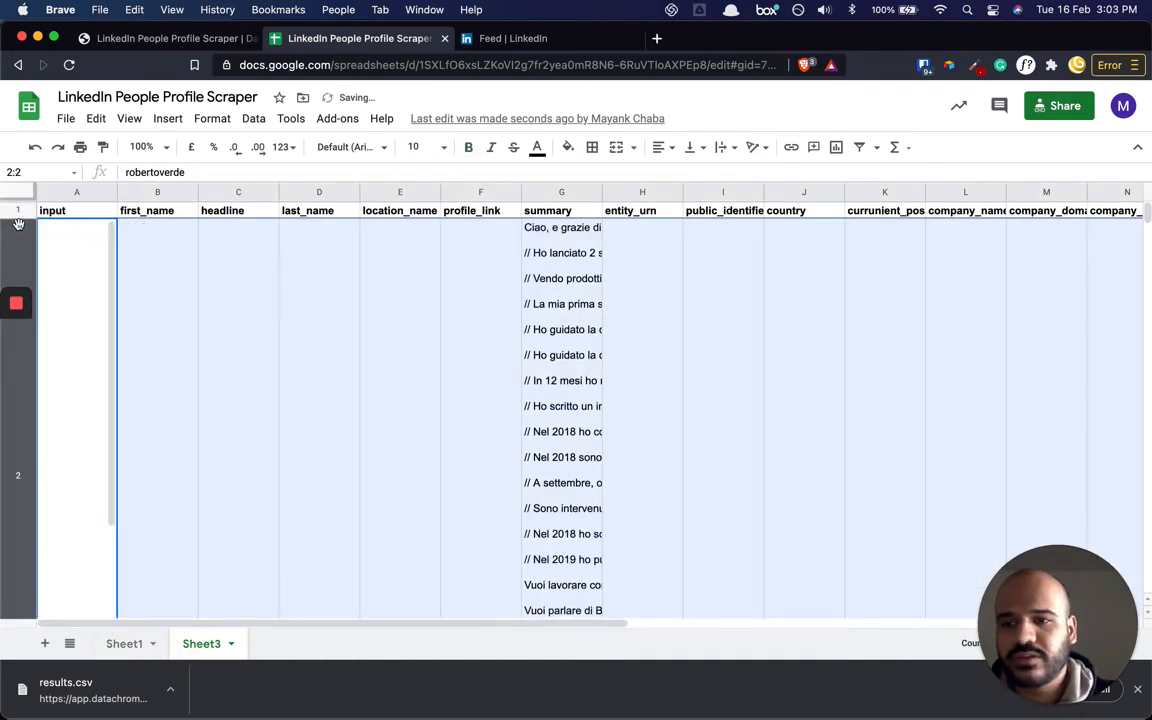
Look through the imported profile rows and delete the summary column from Sheet3.
click(249, 337)
scroll(430, 300, down, 5)
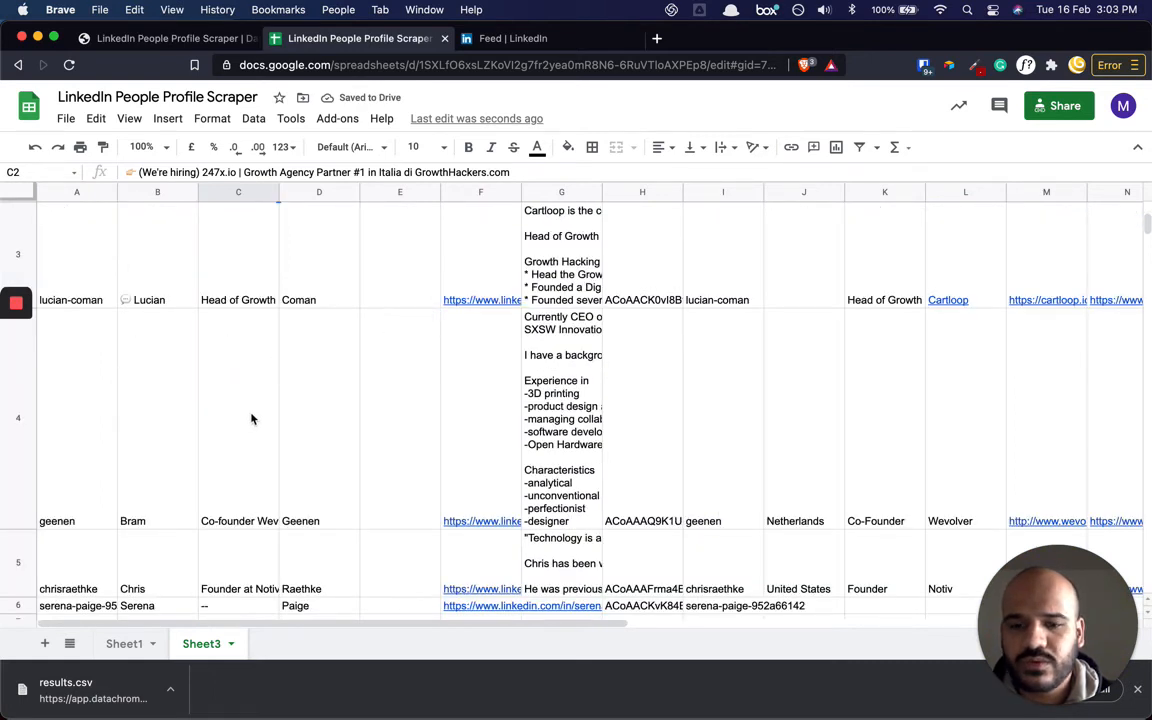
scroll(251, 419, down, 2)
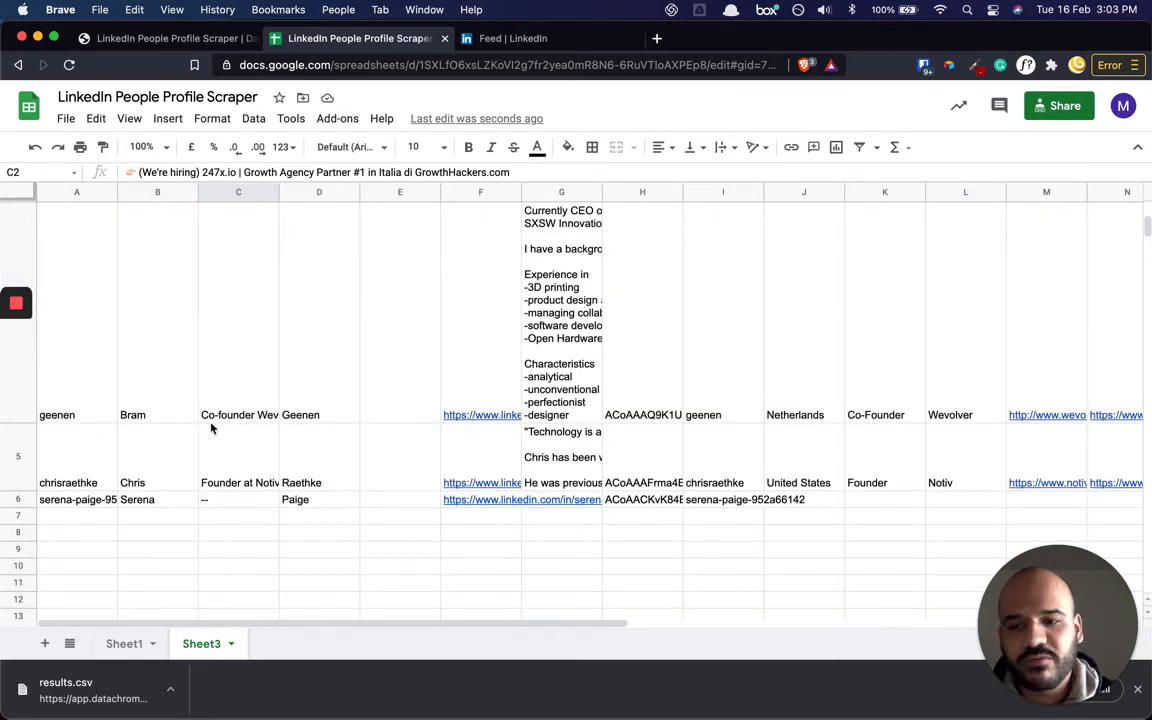
scroll(299, 362, up, 5)
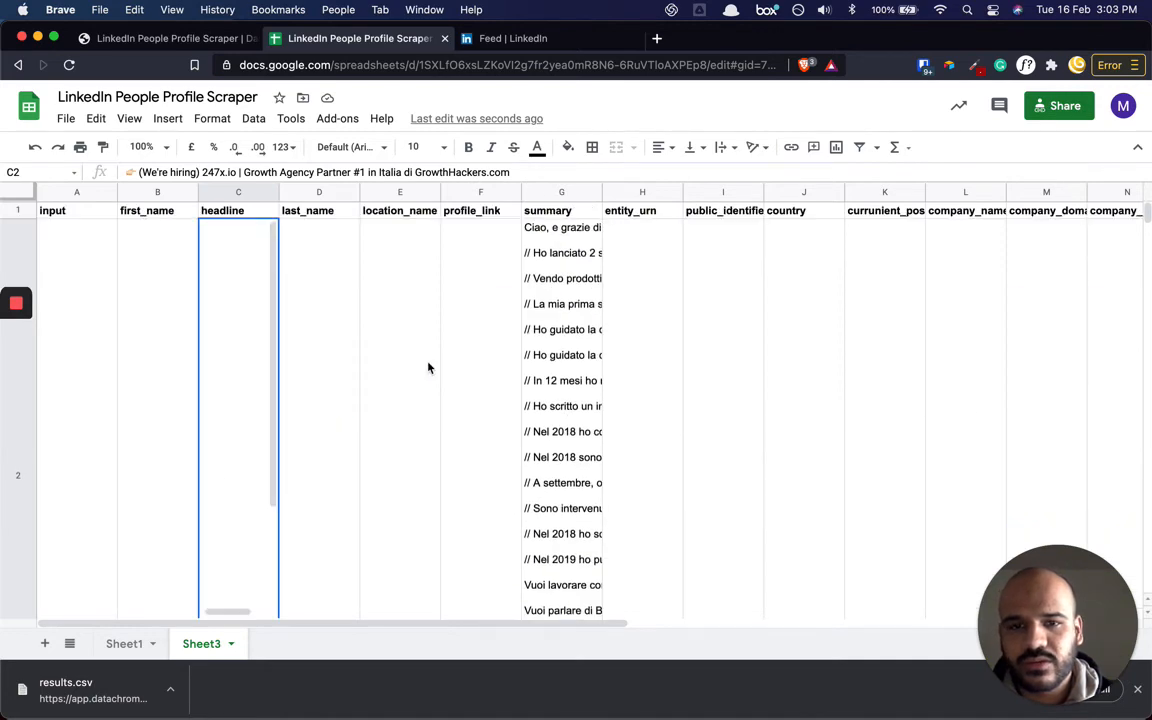
scroll(432, 330, down, 5)
scroll(480, 308, up, 5)
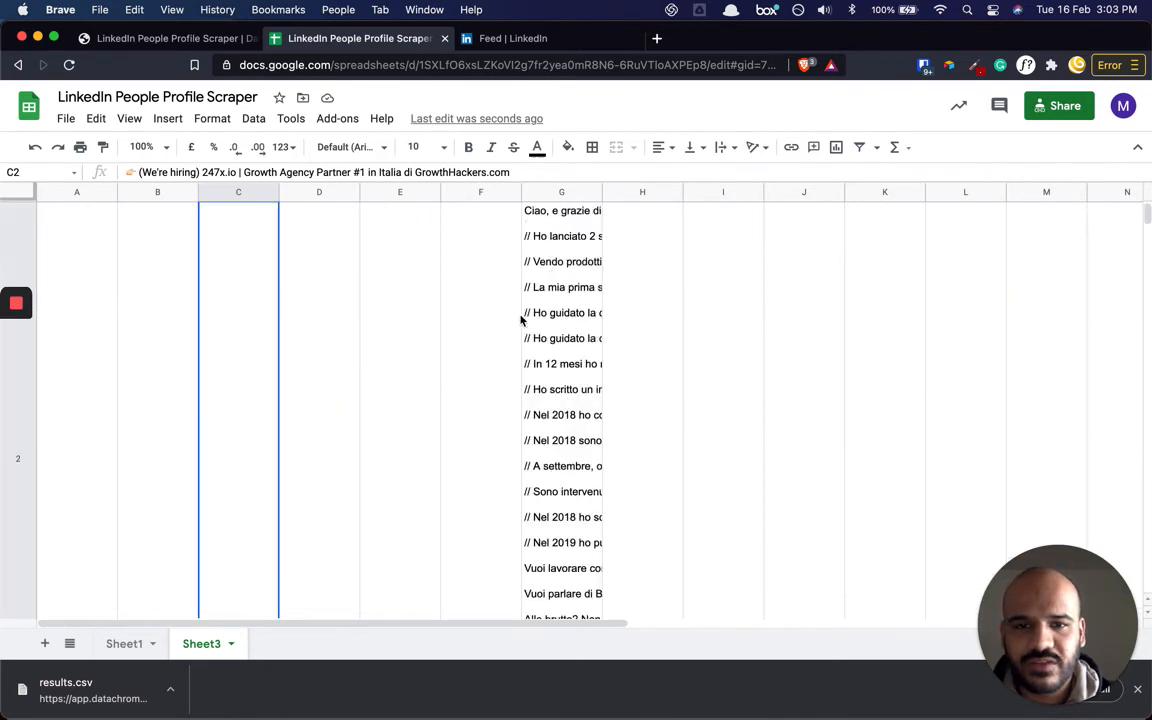
click(558, 193)
scroll(391, 368, down, 5)
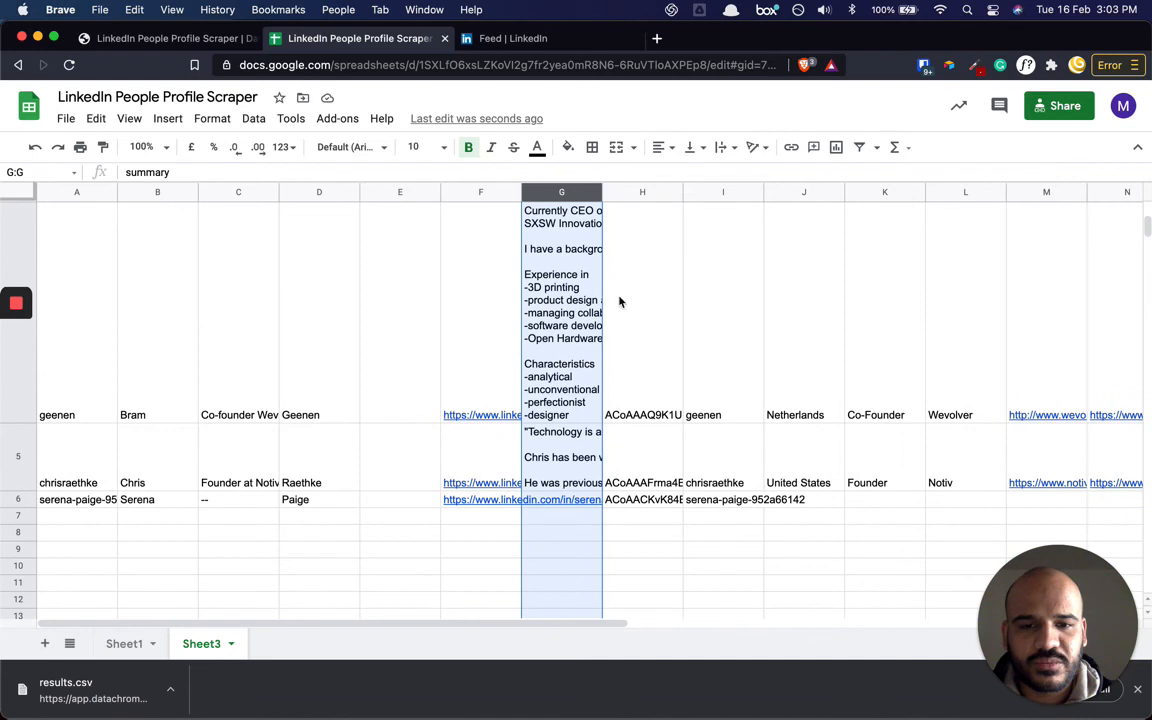
scroll(518, 412, up, 5)
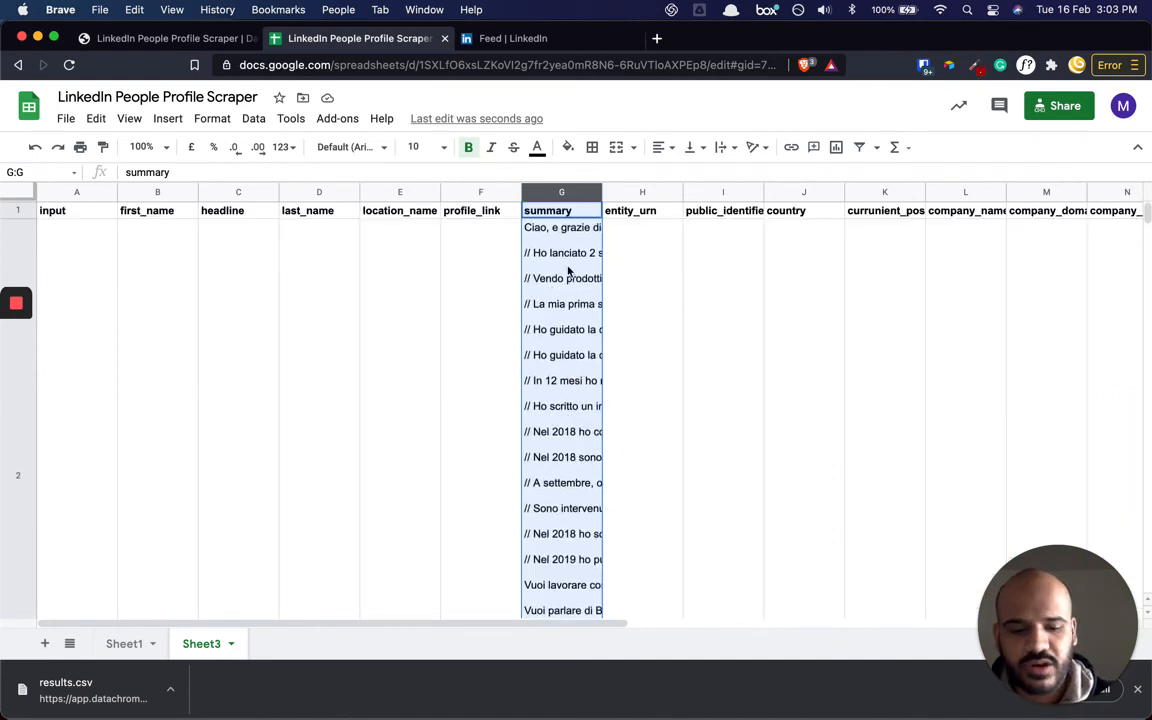
key(super+alt+minus)
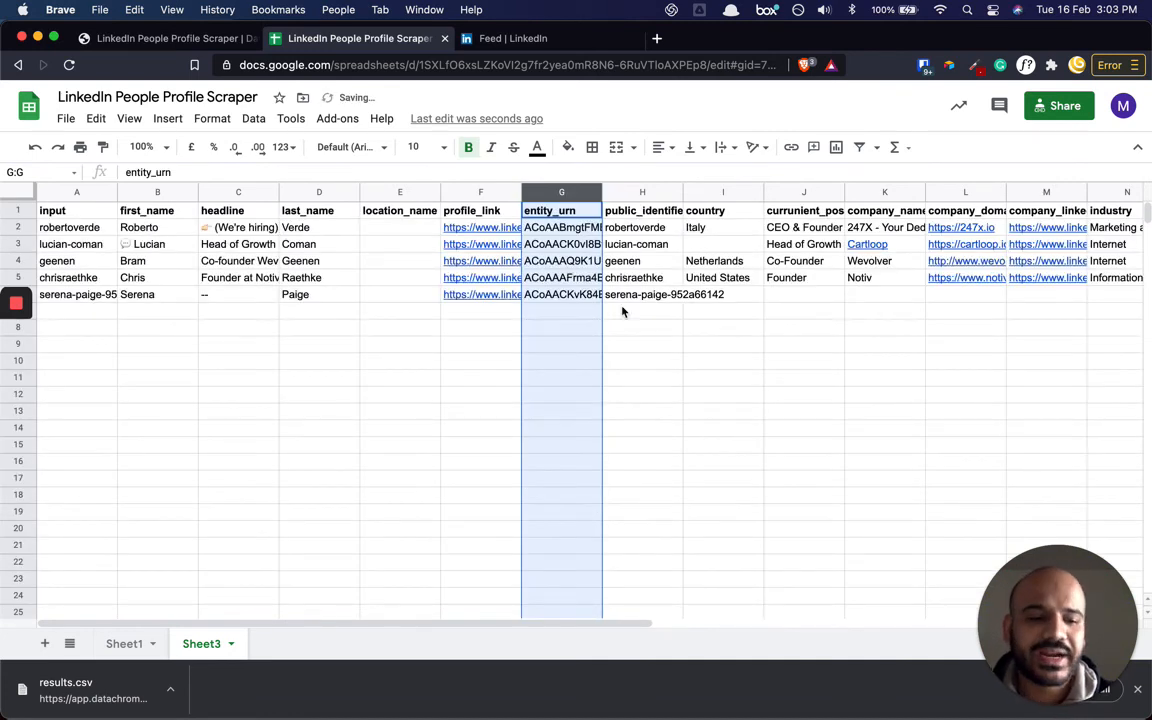
Examine the first profile's input, first name, headline, last name and profile link in Sheet3.
click(1139, 690)
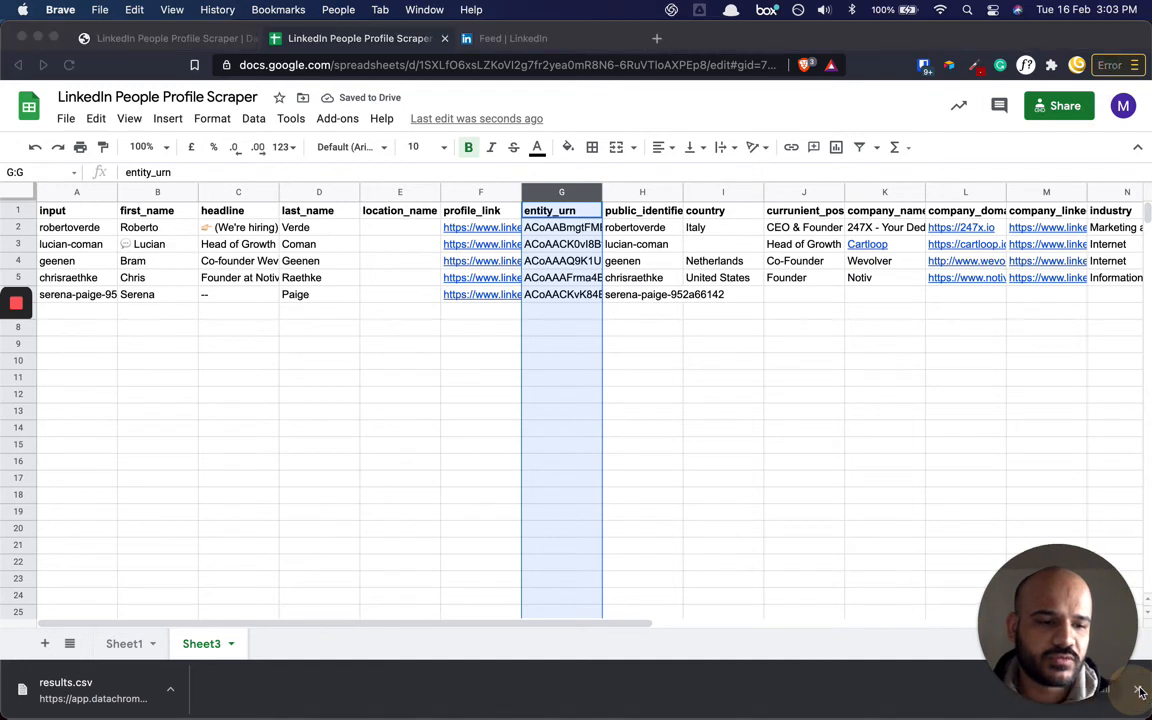
click(467, 357)
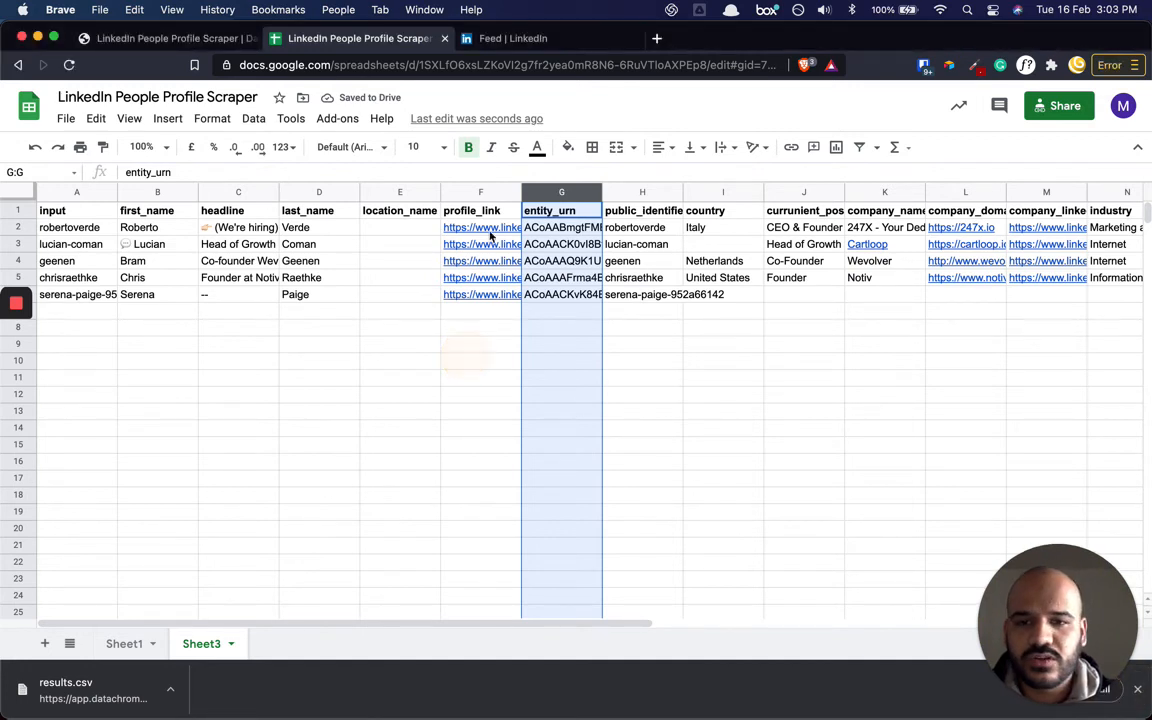
click(285, 257)
click(80, 228)
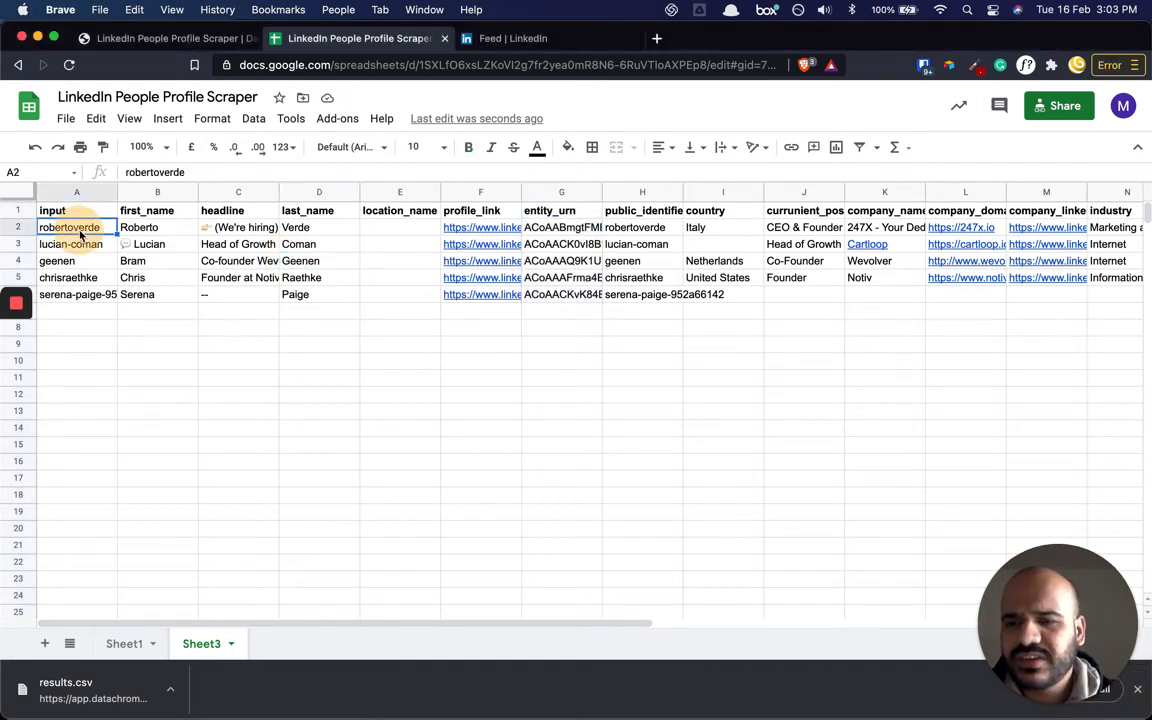
click(149, 211)
key(Down)
key(Right)
key(Right)
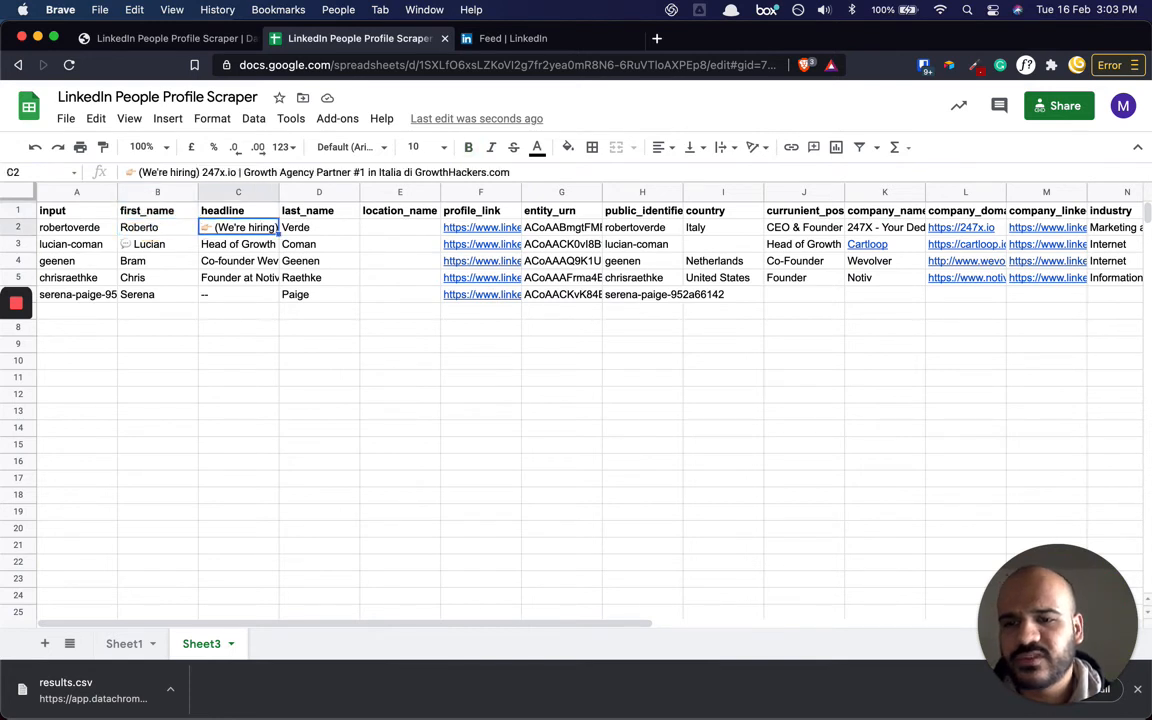
key(Left)
key(Return)
key(Return)
key(Up)
key(Right)
key(Right)
key(Return)
key(Return)
key(Up)
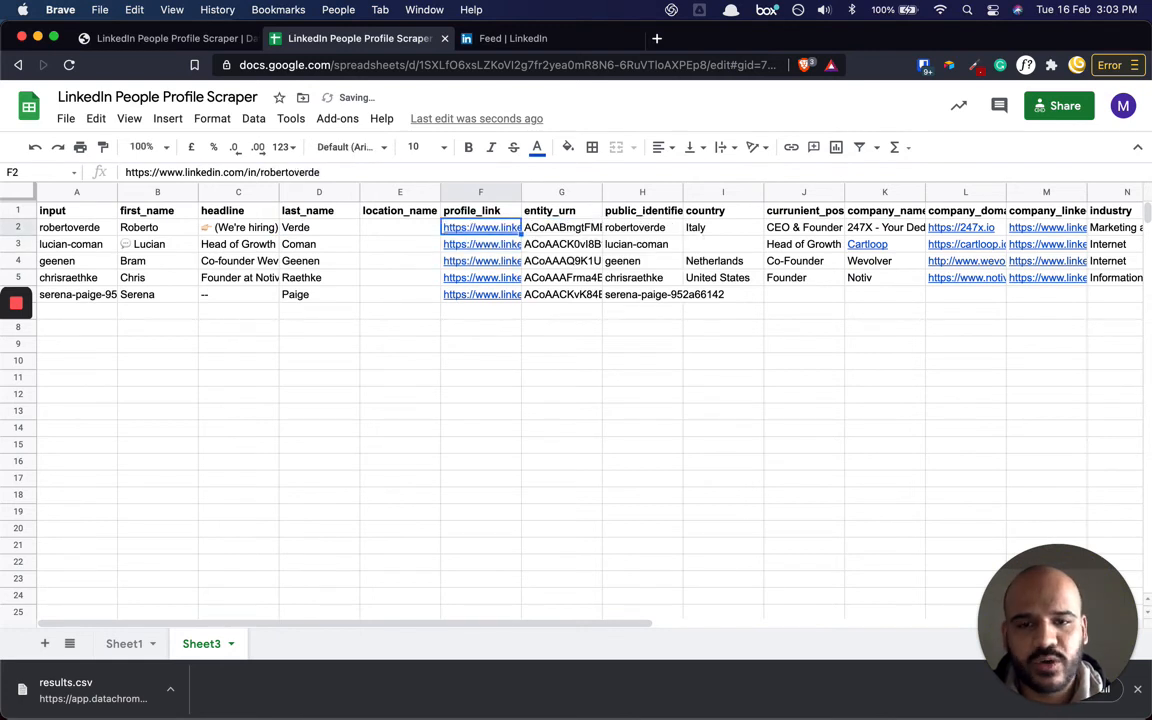
Examine the first profile's entity URN, public identifier, country and current position.
key(Right)
key(Right)
key(Right)
key(Return)
key(Return)
key(Up)
key(Right)
key(Return)
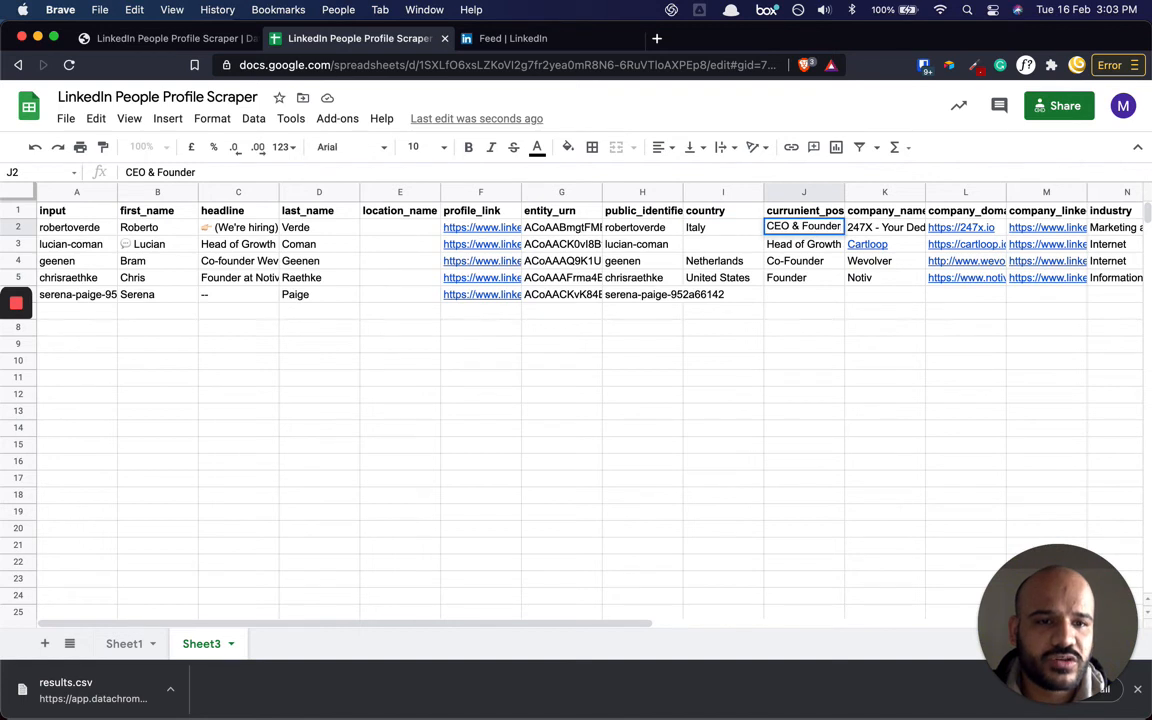
key(Return)
key(Up)
Examine the first profile's company name, company domain and company LinkedIn link.
key(Right)
key(Return)
key(Return)
key(Up)
key(Right)
key(Return)
key(Return)
key(Up)
key(Right)
key(Right)
key(Left)
key(Return)
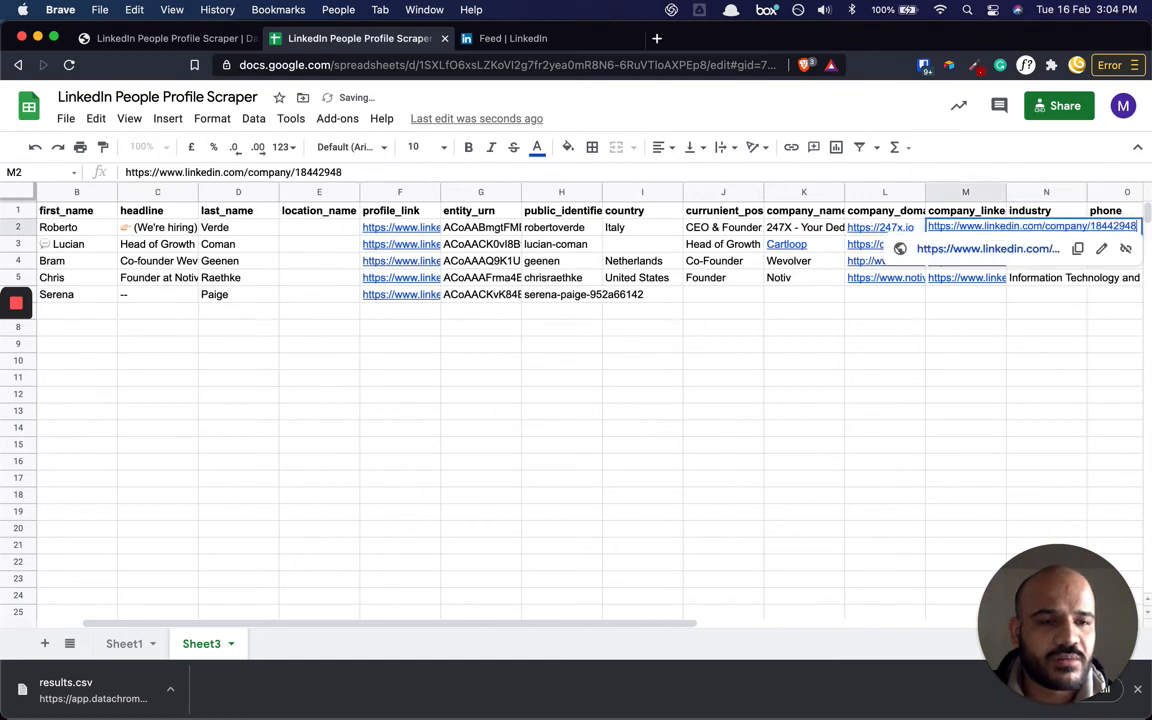
key(Return)
key(Up)
Examine the first profile's industry, phone and emails_summary cells.
key(Right)
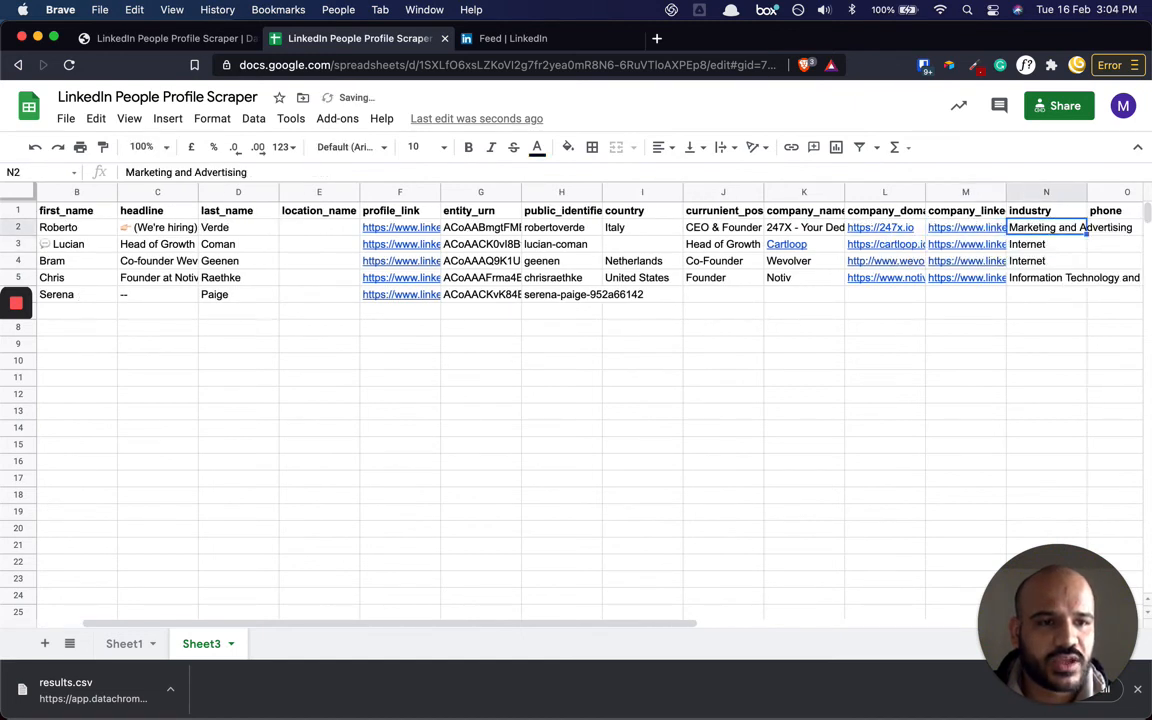
key(Right)
key(Left)
key(Return)
key(Return)
key(Up)
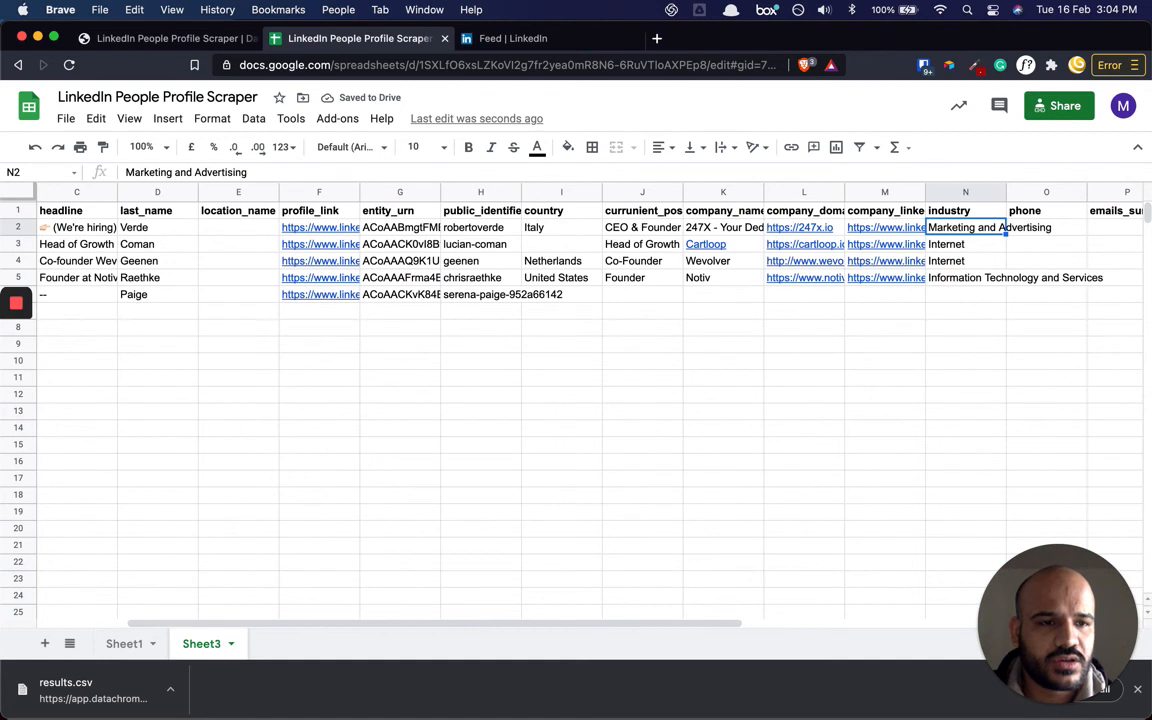
key(Right)
key(Right)
key(Right)
key(Left)
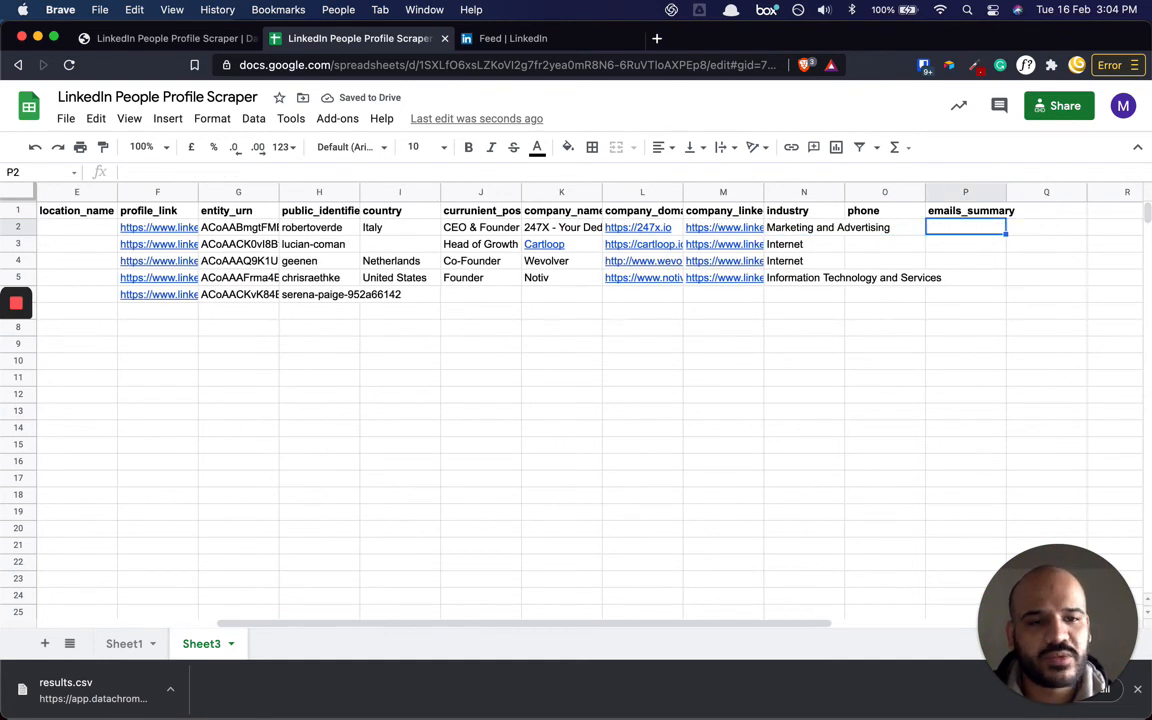
key(Left)
key(Right)
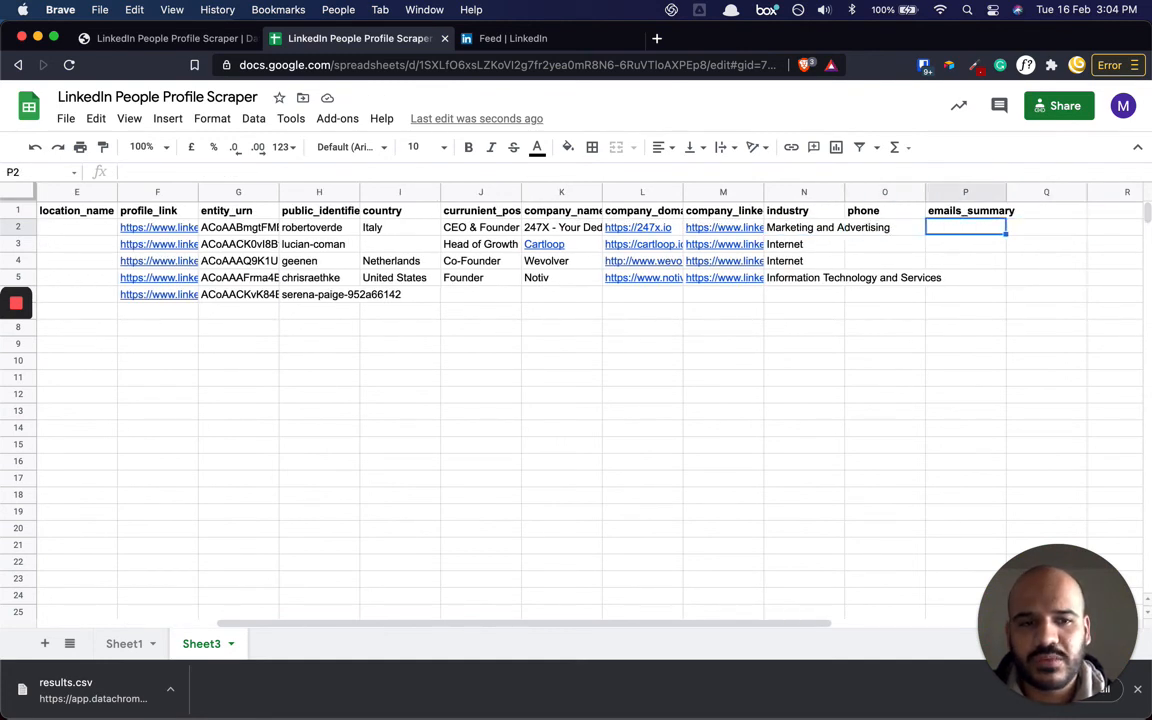
Check the emails_summary cells of the first four profiles by selecting P2:P5.
key(shift+Down)
key(shift+Down)
key(shift+Down)
key(shift+Down)
key(Up)
key(Down)
key(Down)
key(Up)
key(shift+Down)
key(shift+Down)
key(shift+Down)
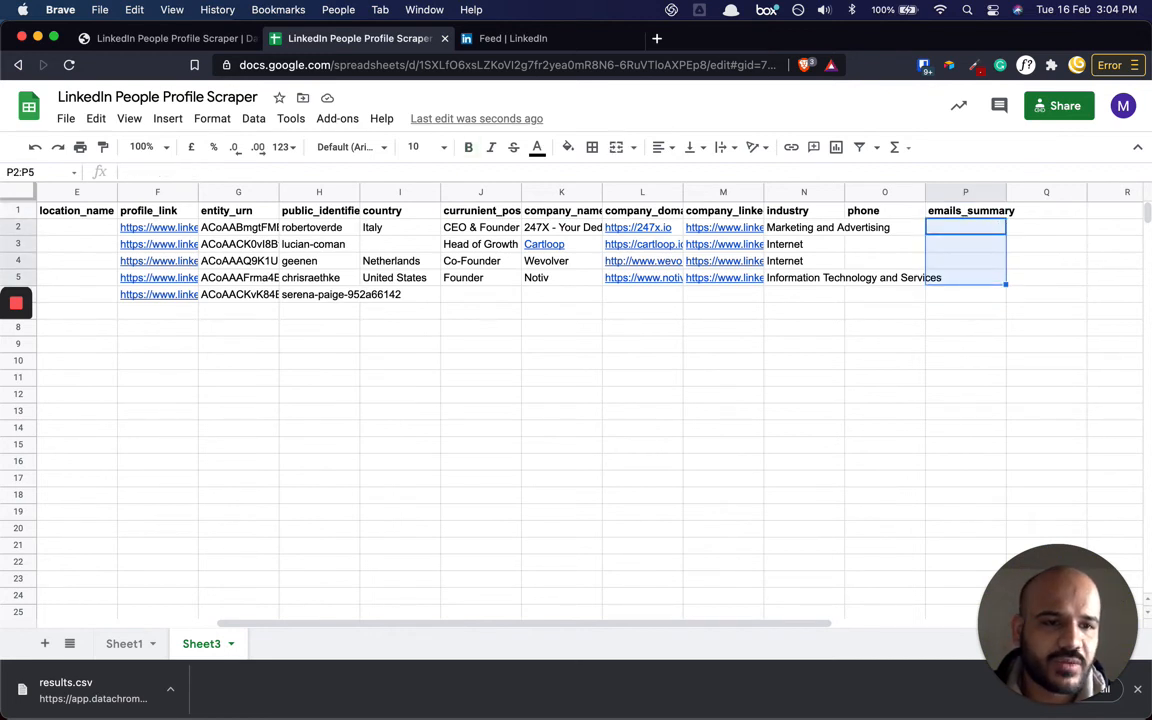
key(Down)
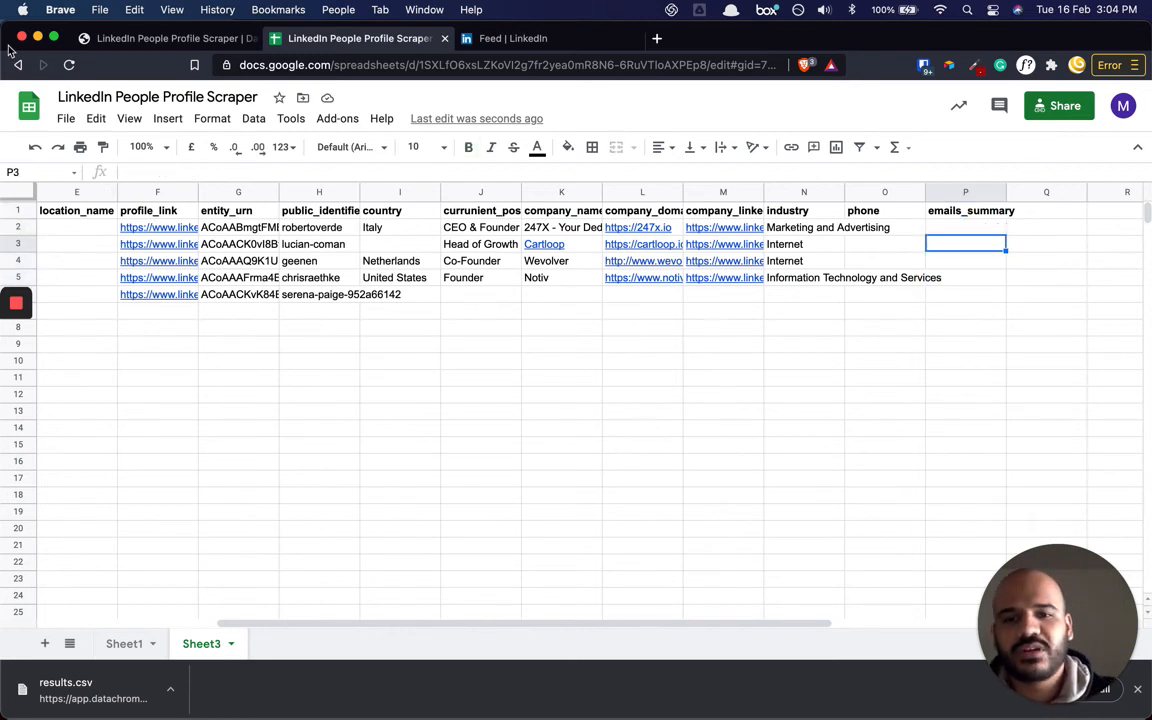
click(478, 279)
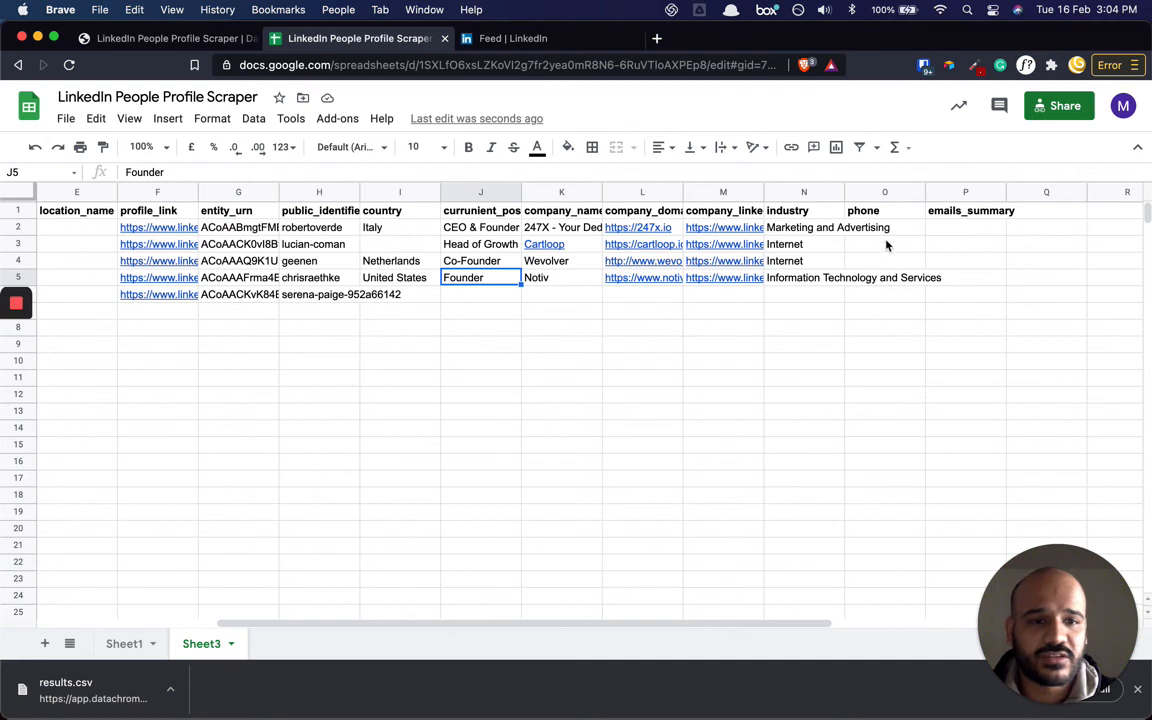
click(955, 230)
key(shift+Down)
key(shift+Down)
key(shift+Down)
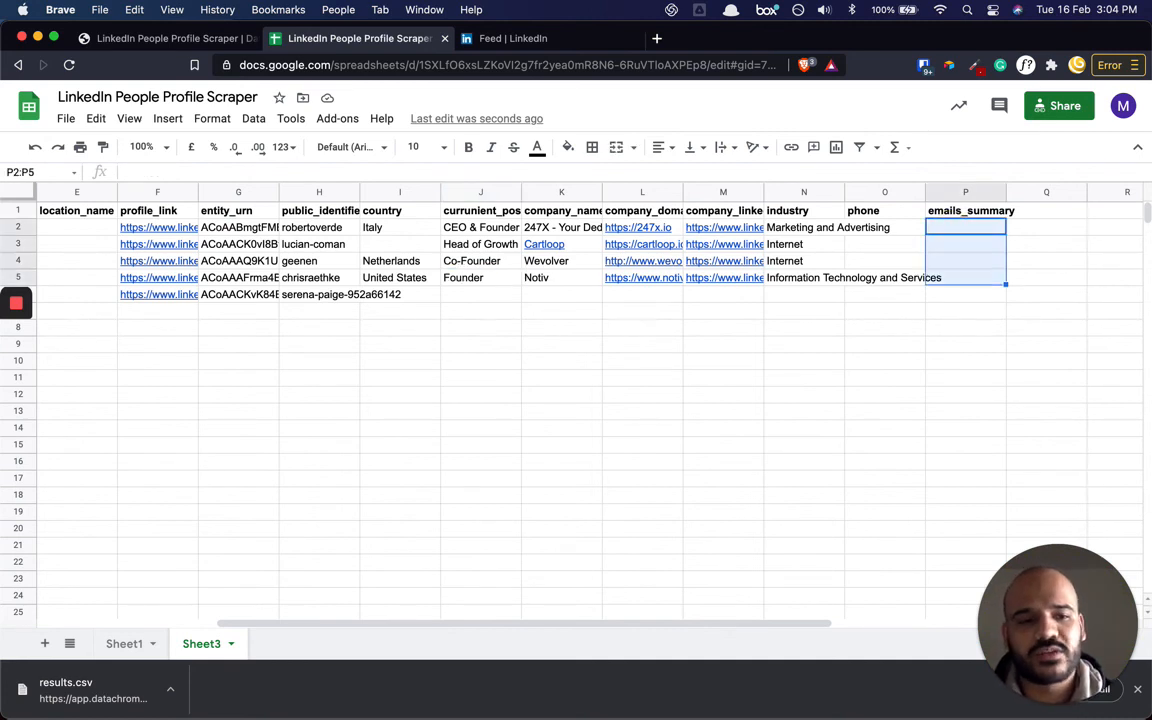
Go back across the first profile's row to the input column and check the profiles' first and last names.
key(Left)
key(Left)
key(Left)
key(Left)
key(Left)
key(Left)
key(Left)
key(Left)
key(Left)
key(Left)
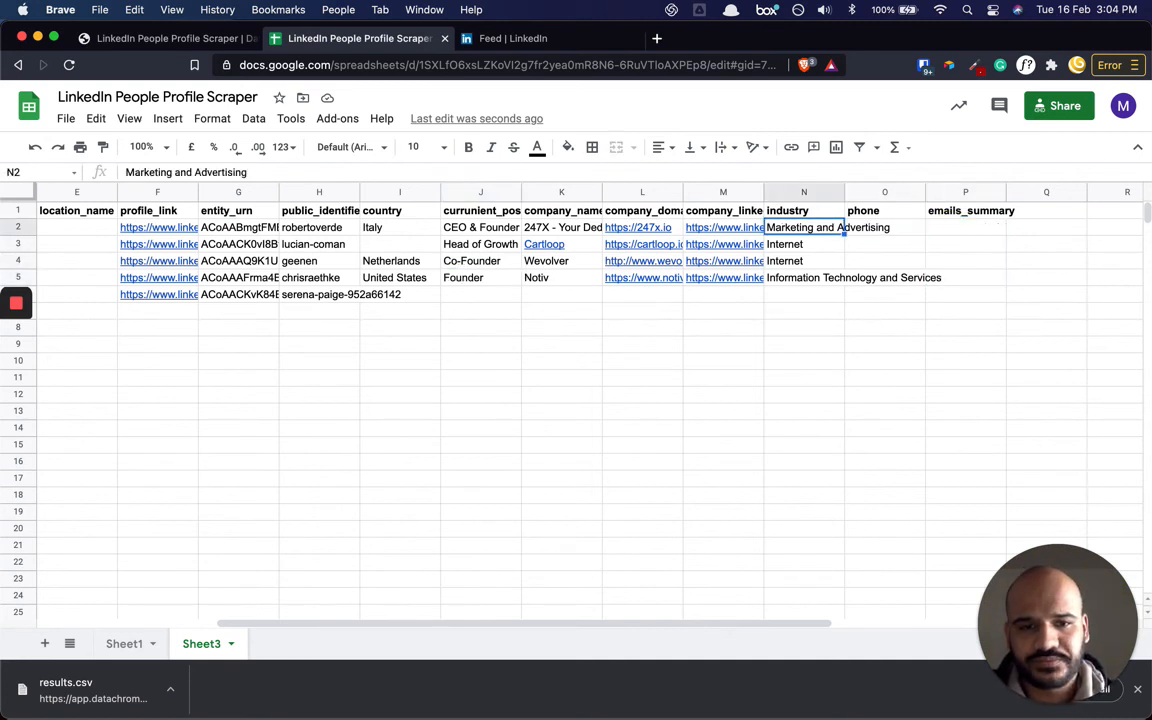
key(Left)
key(Left)
key(Left)
key(Left)
key(Left)
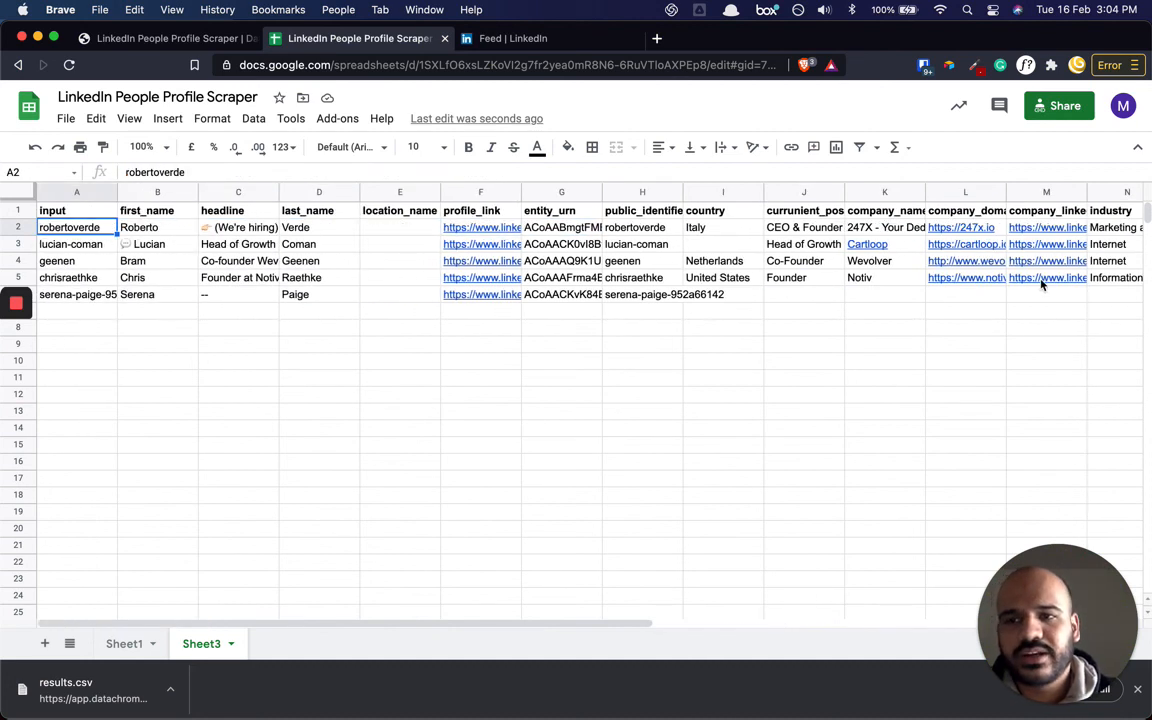
click(287, 264)
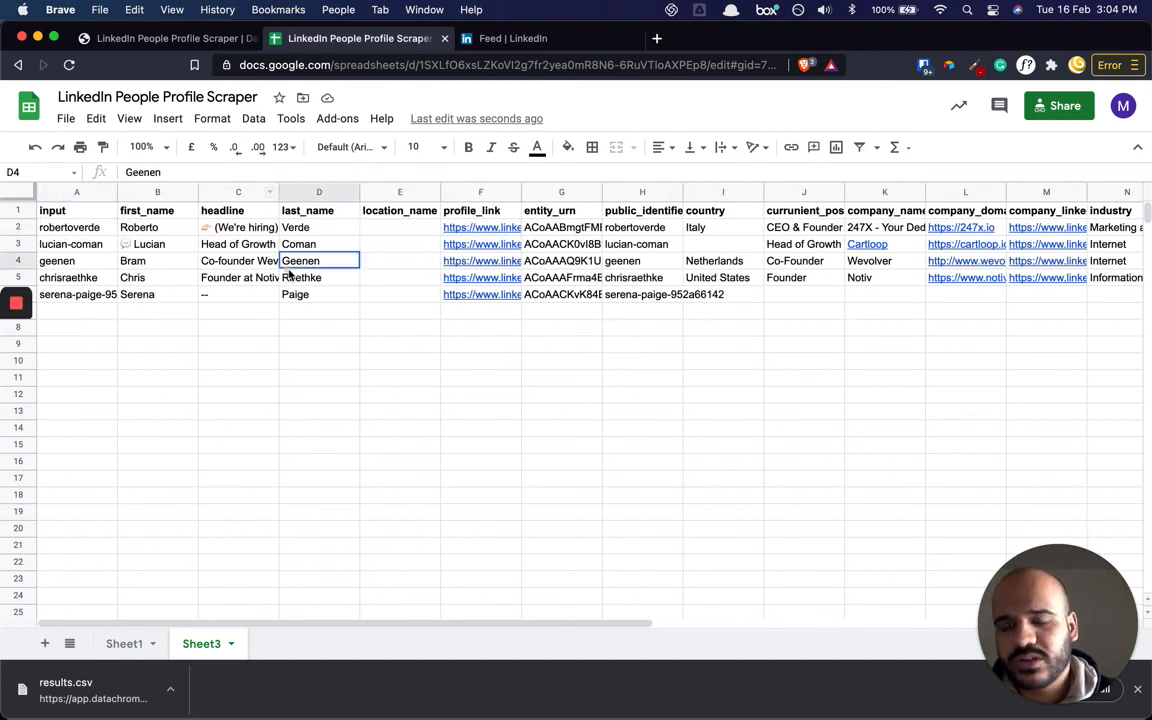
click(350, 233)
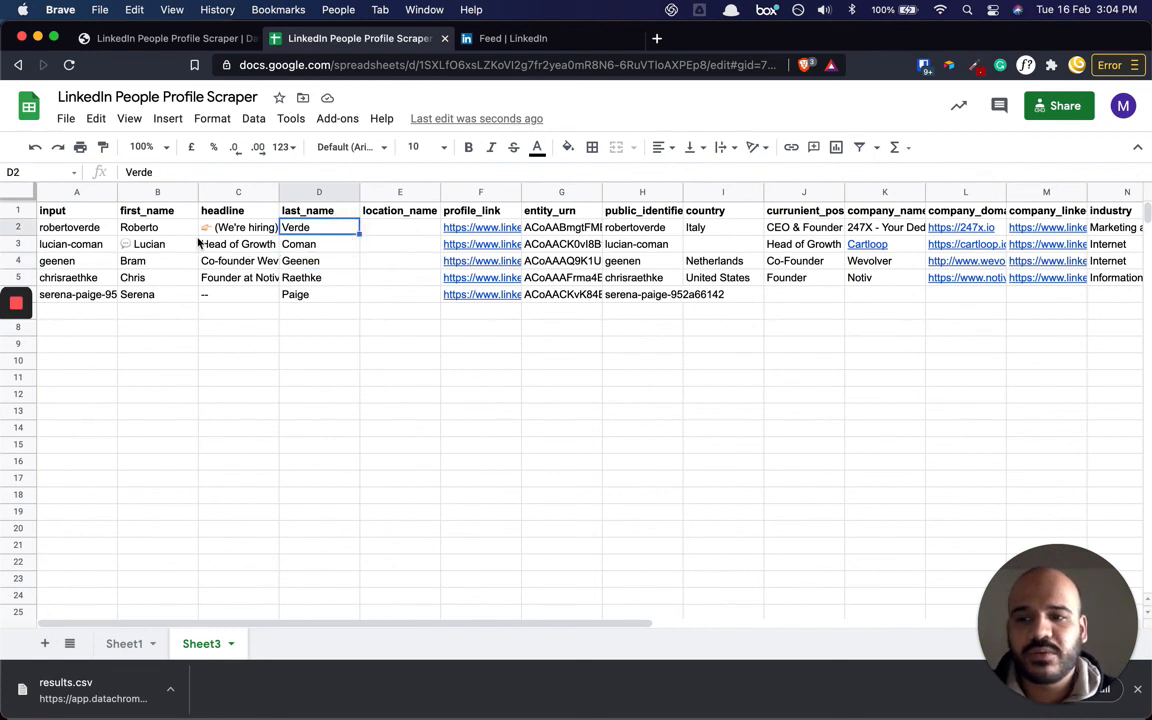
click(152, 246)
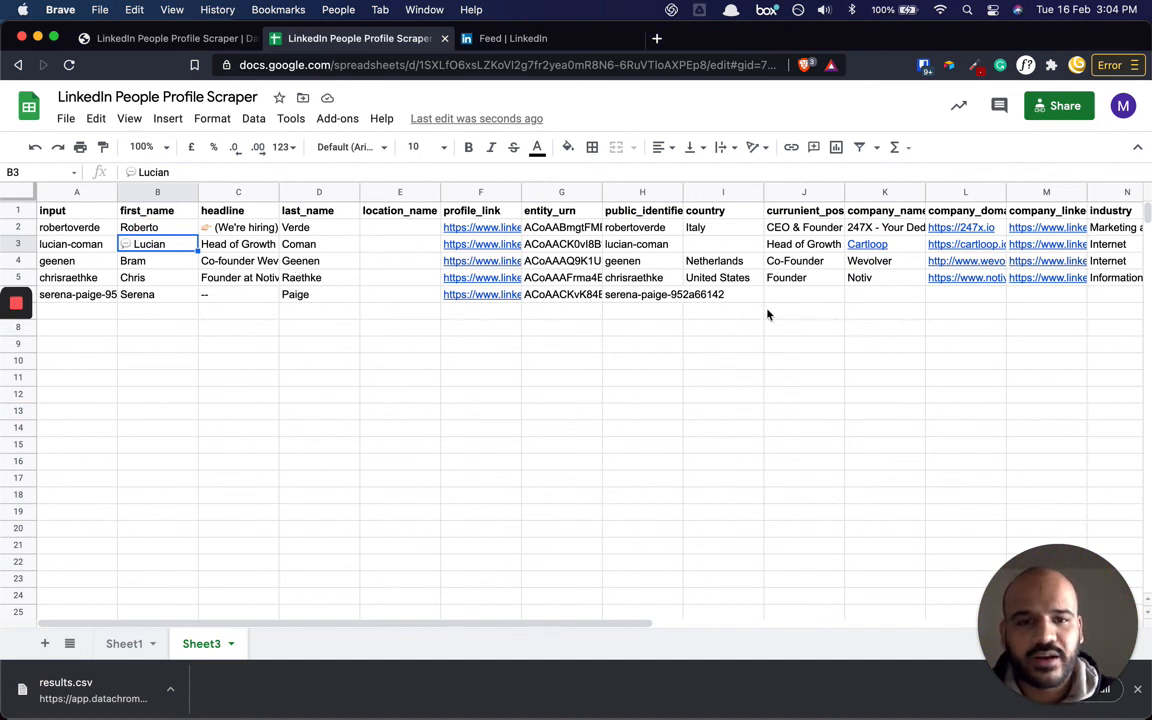
Examine the first profile's name cells and company domain along with other profiles' last names, profile link and country.
drag(147, 227, 322, 228)
click(938, 227)
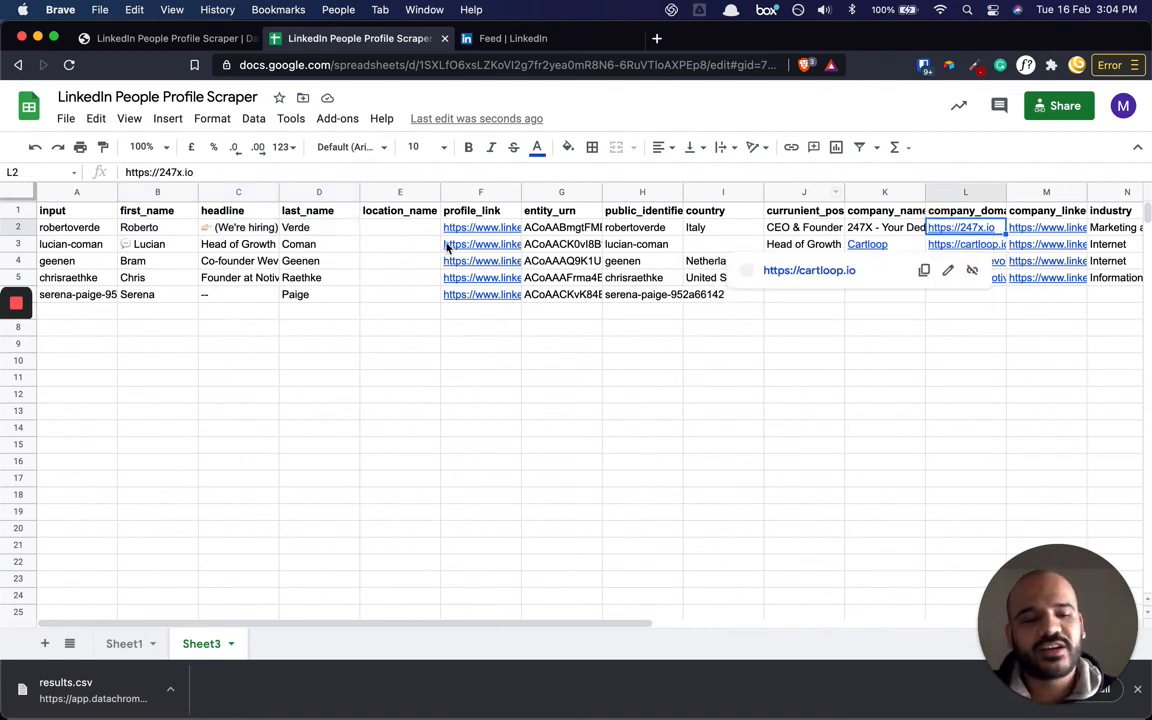
mouse_move(447, 245)
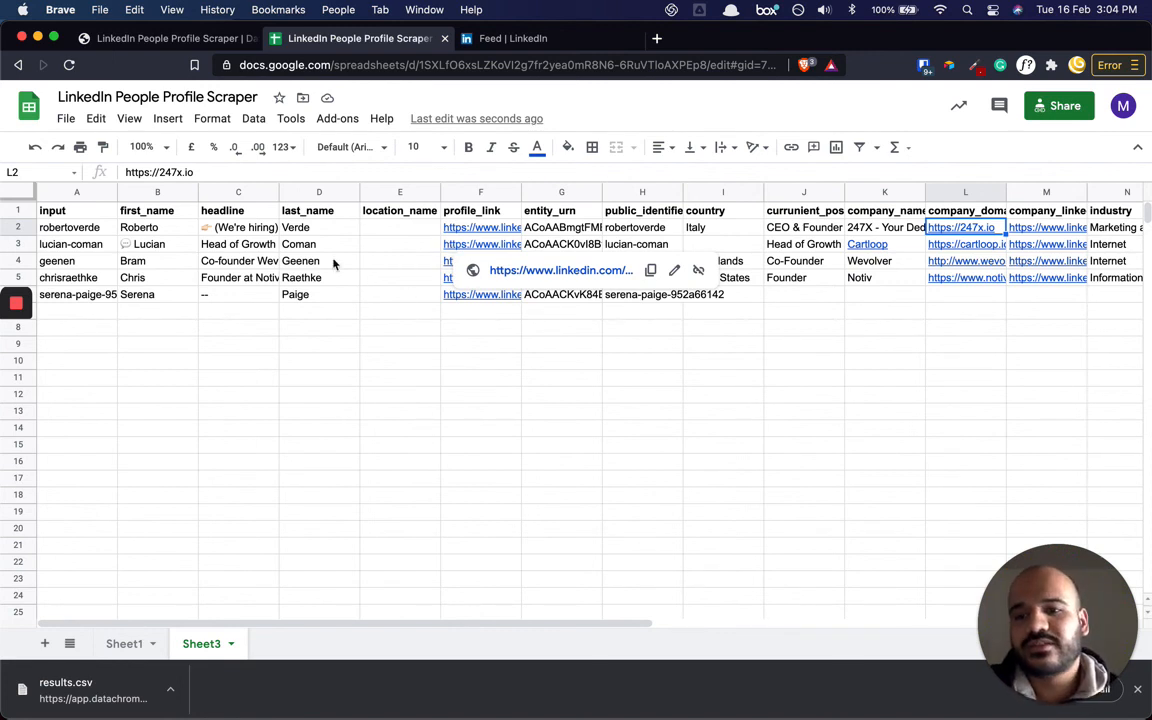
click(300, 276)
click(305, 250)
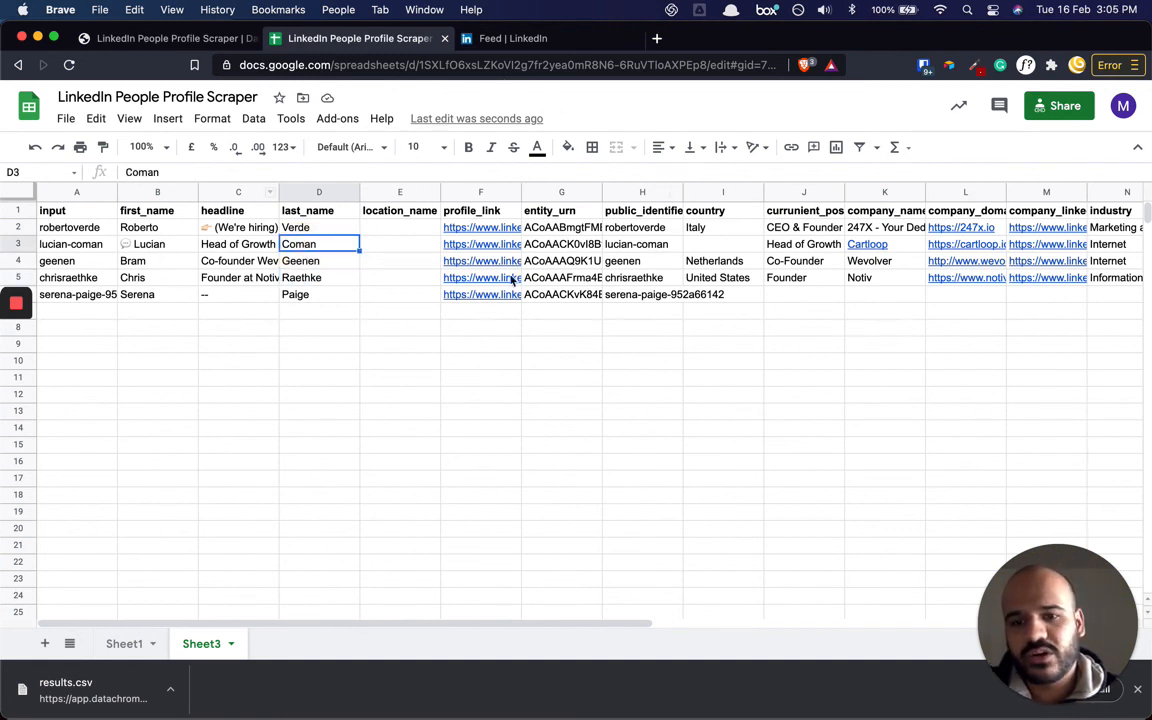
click(705, 262)
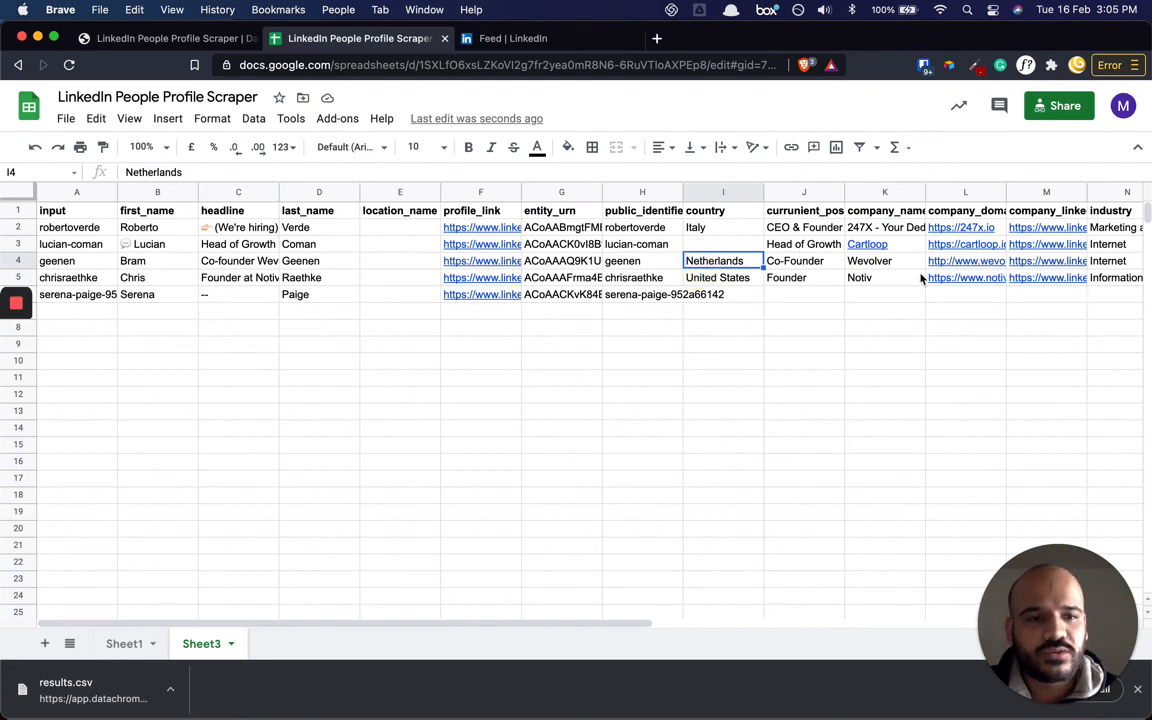